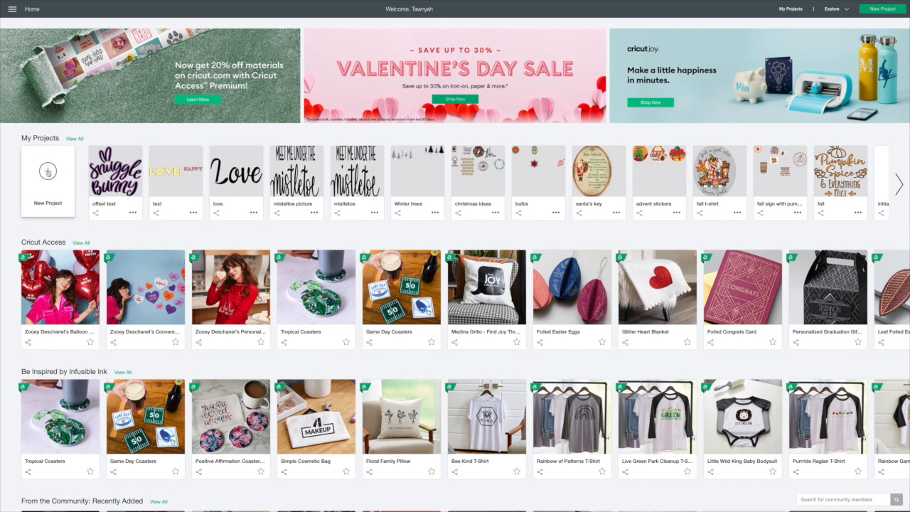
# - Start a new project, upload the image file Hoppy Easter Bunny Ears.svg from the recent files, and save it without tags
pyautogui.click(48, 172)
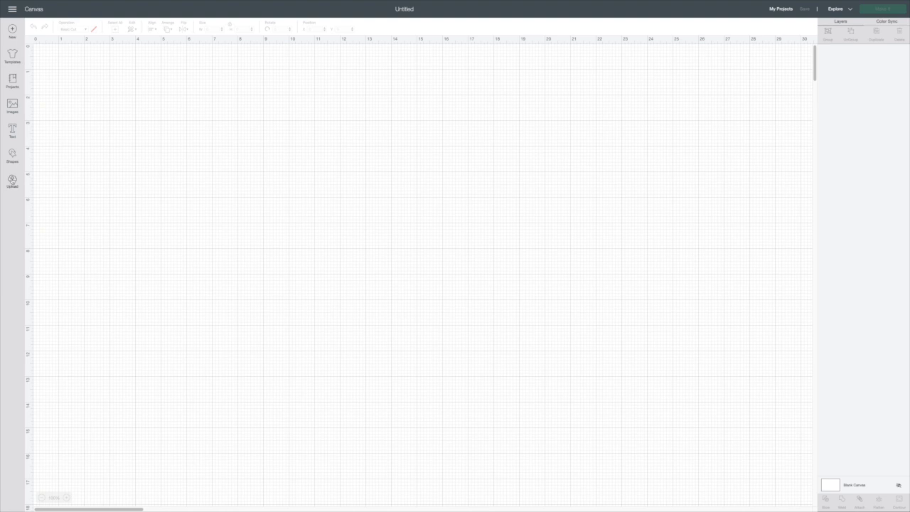
pyautogui.click(12, 180)
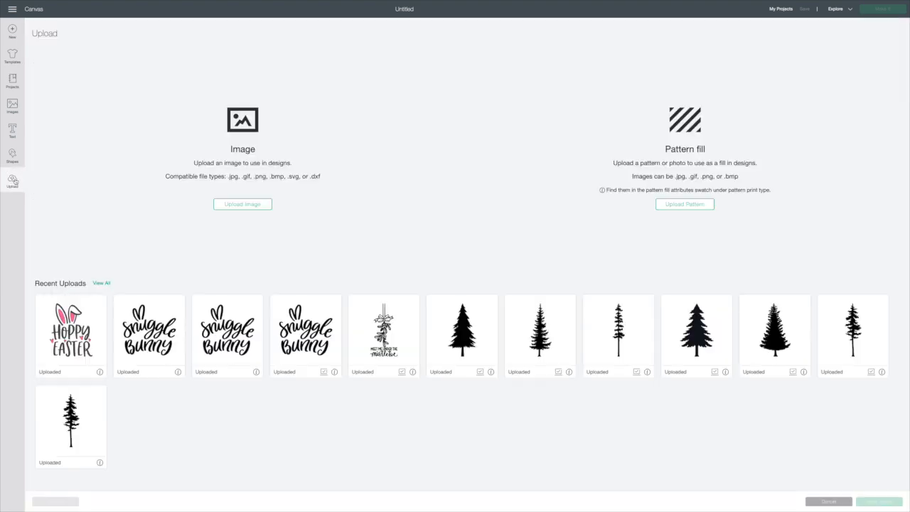
pyautogui.click(245, 207)
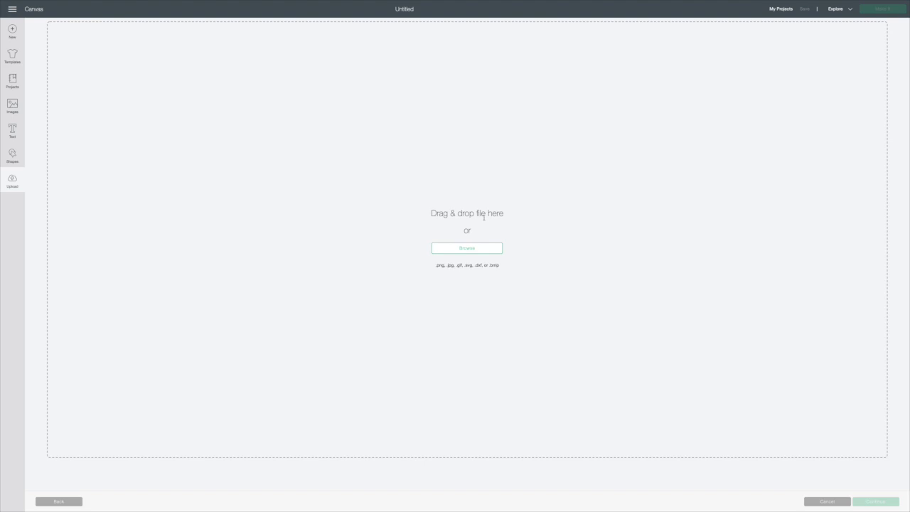
pyautogui.click(472, 249)
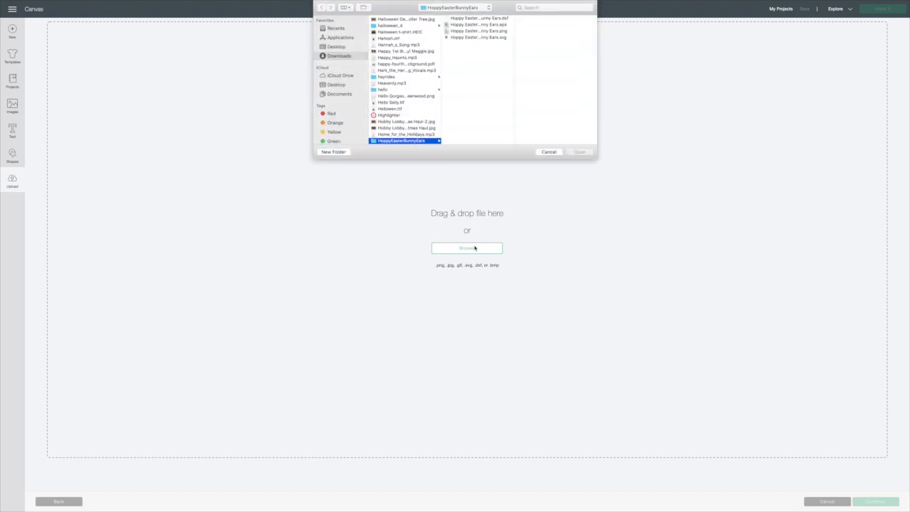
pyautogui.click(336, 28)
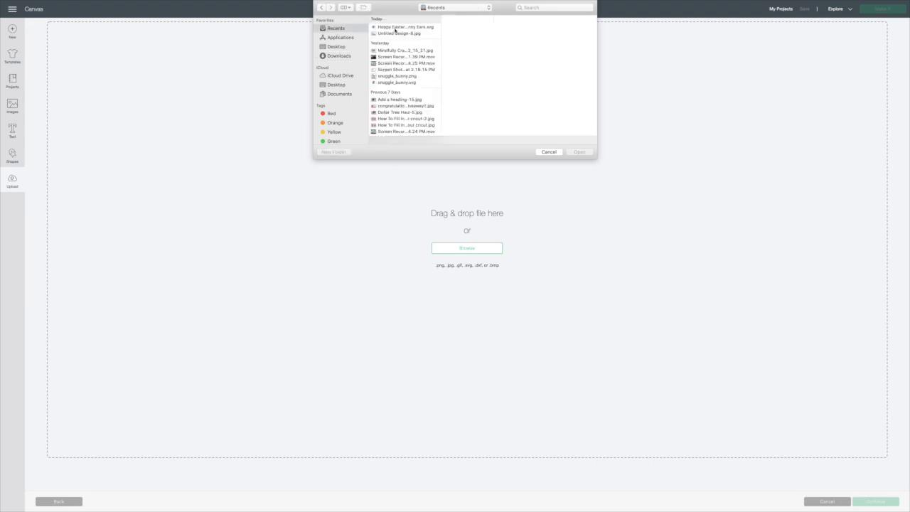
pyautogui.click(395, 27)
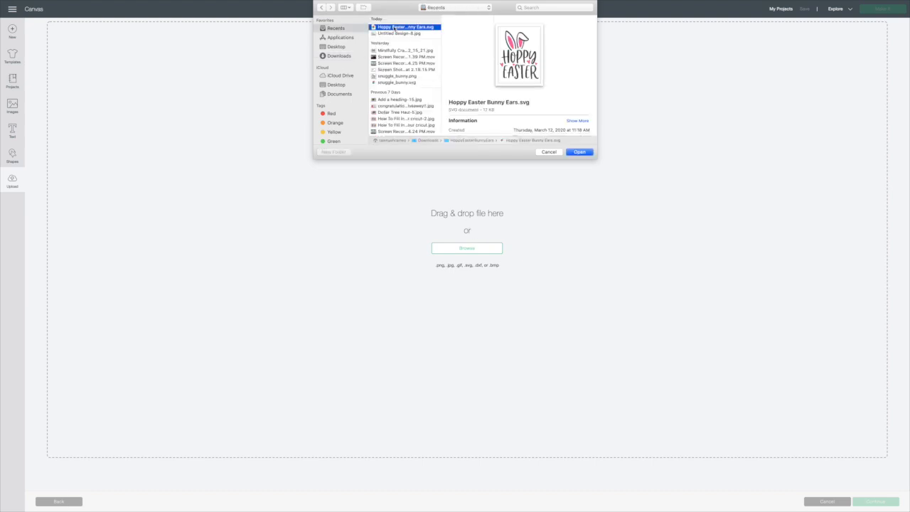
pyautogui.click(580, 152)
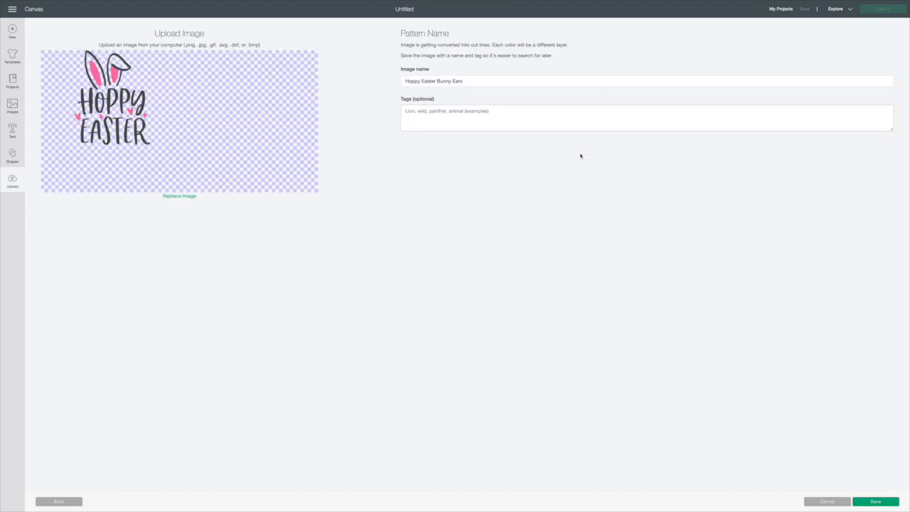
pyautogui.click(423, 118)
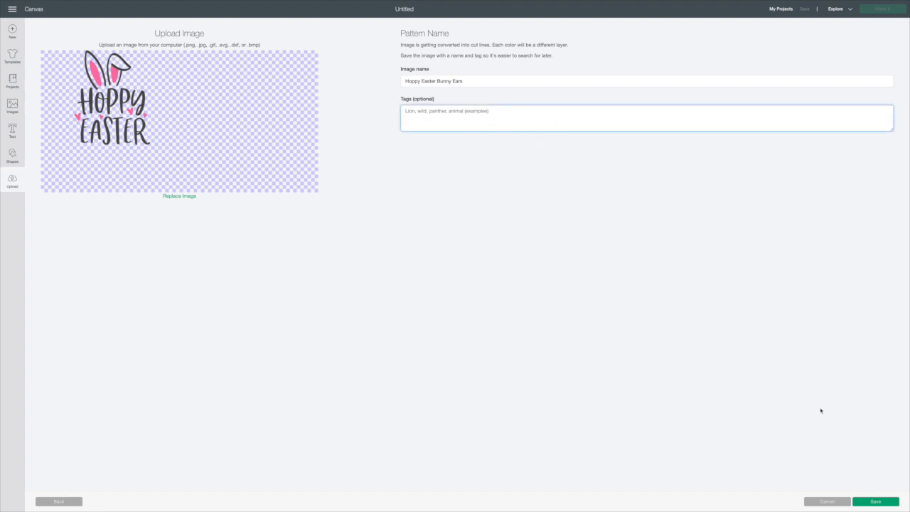
pyautogui.click(879, 503)
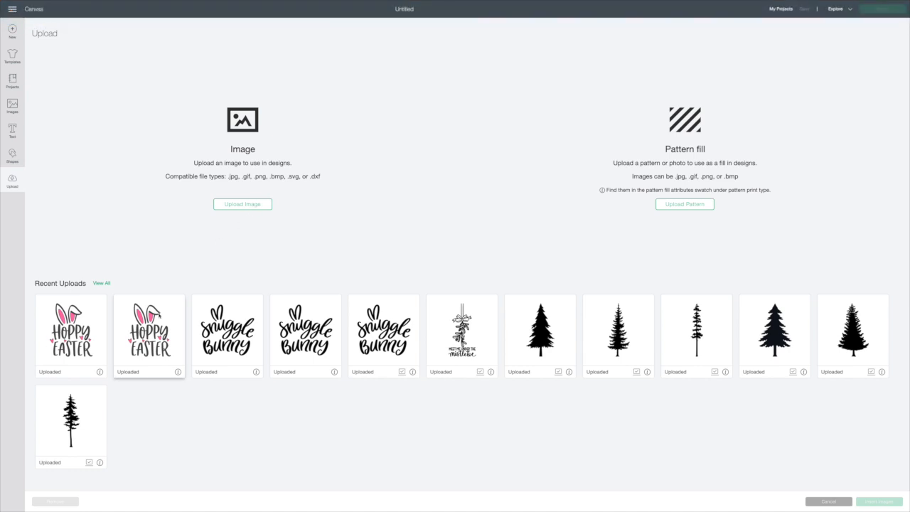
# - Insert the newly uploaded Hoppy Easter image onto the canvas
pyautogui.click(158, 314)
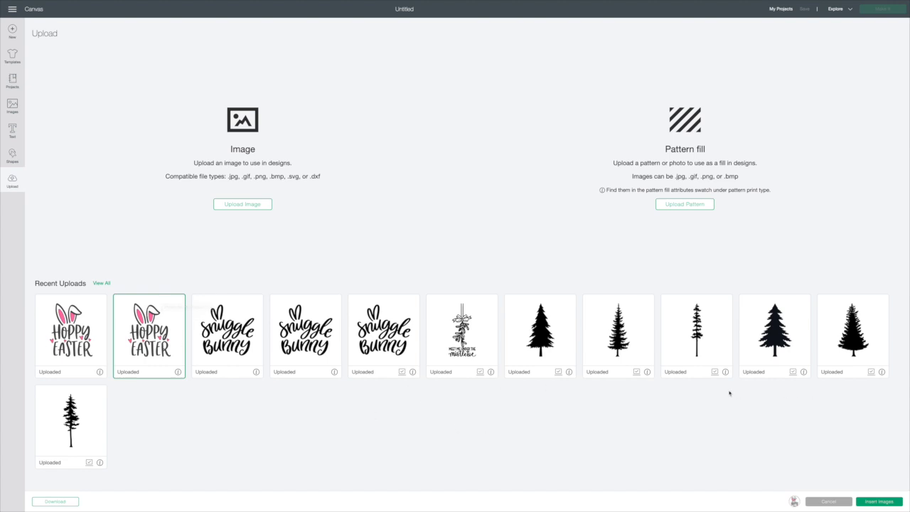
pyautogui.click(875, 502)
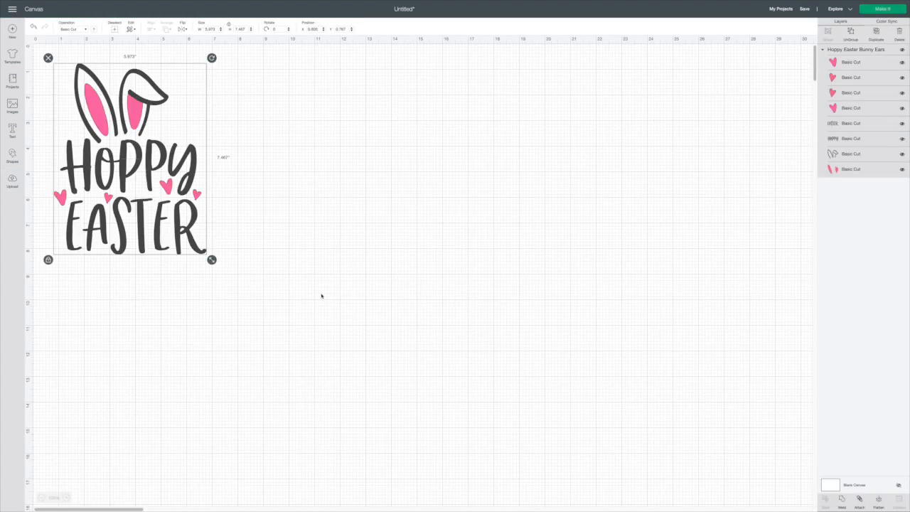
pyautogui.click(67, 498)
pyautogui.click(68, 498)
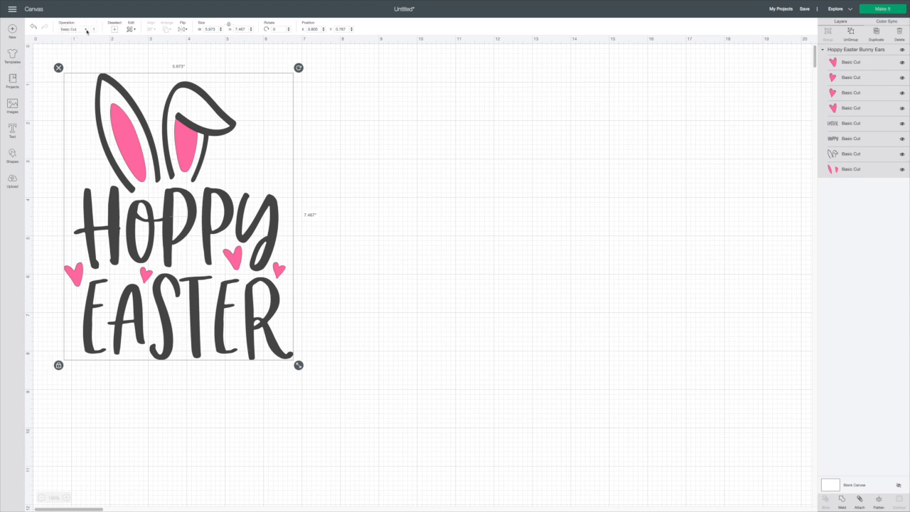
pyautogui.click(86, 30)
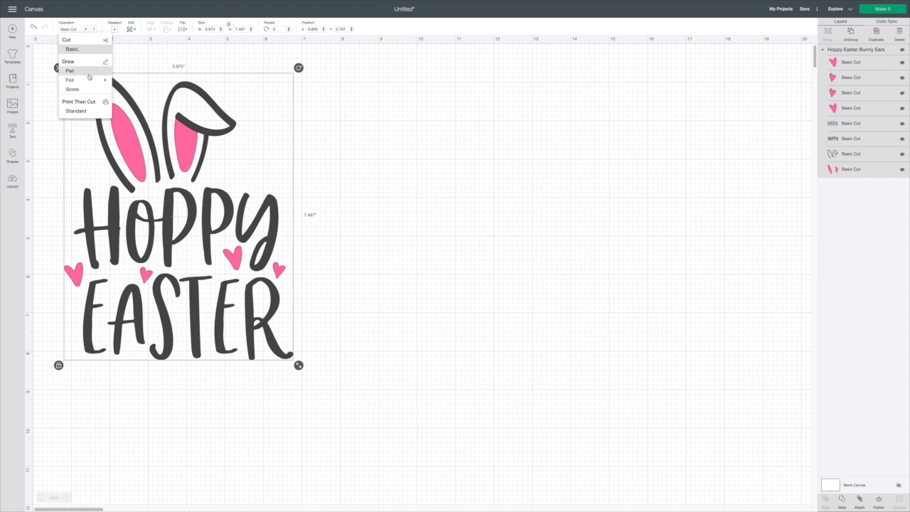
pyautogui.moveTo(77, 81)
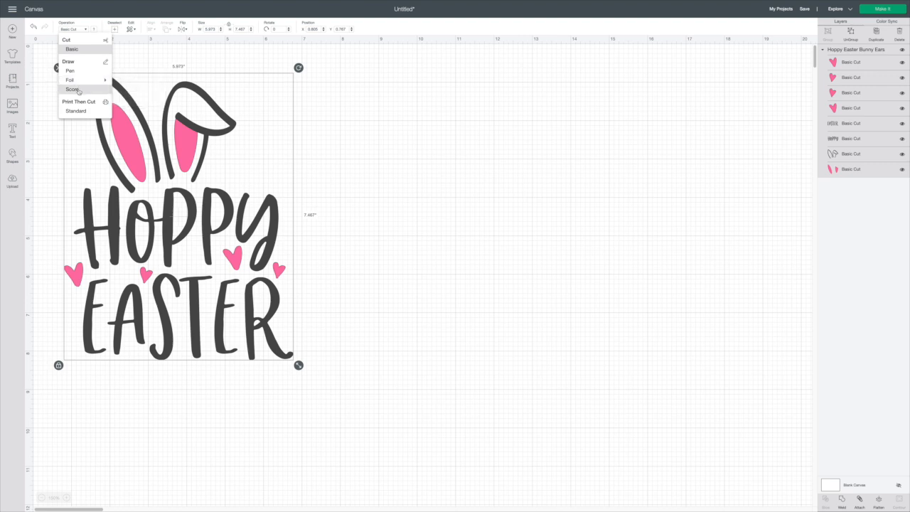
pyautogui.click(367, 133)
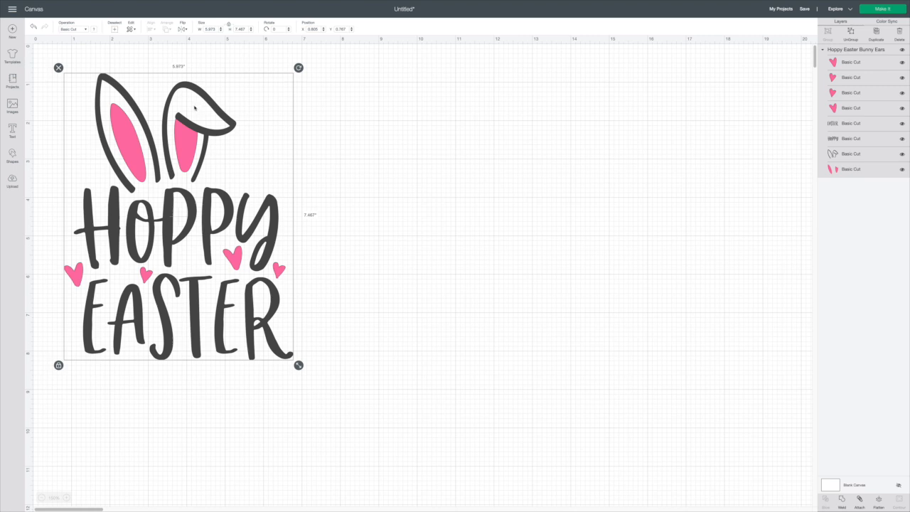
# - Duplicate the Hoppy Easter design and place the copy well to the right of the original
pyautogui.click(197, 101)
pyautogui.click(877, 33)
pyautogui.moveTo(231, 199); pyautogui.dragTo(697, 323)
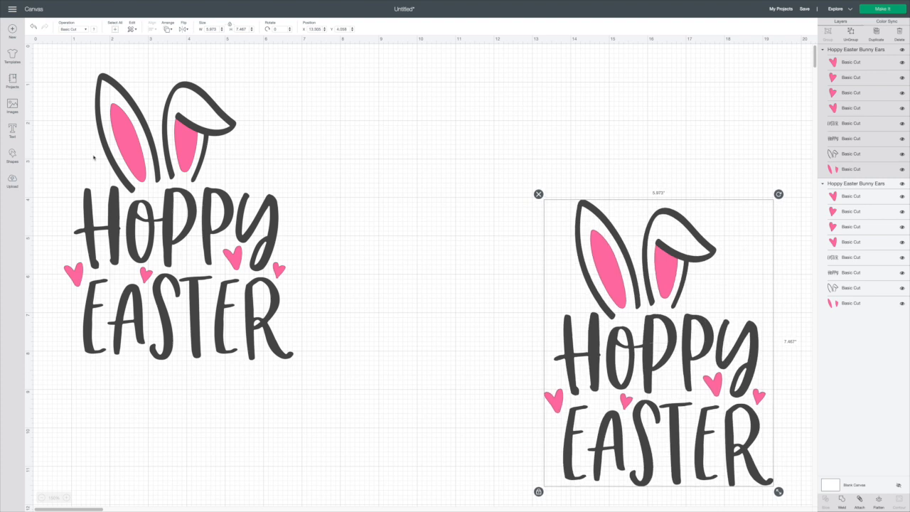
# - Send the original Hoppy Easter design to the front of the layer order
pyautogui.click(168, 142)
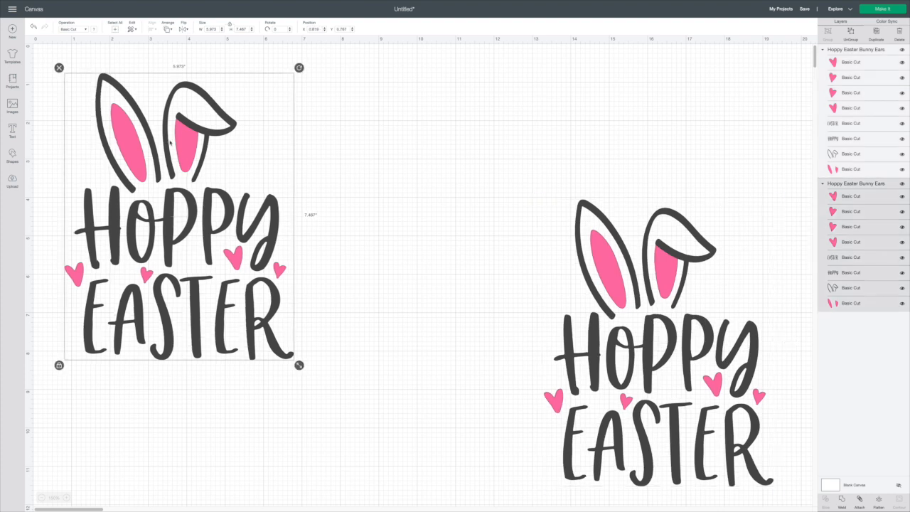
pyautogui.click(170, 29)
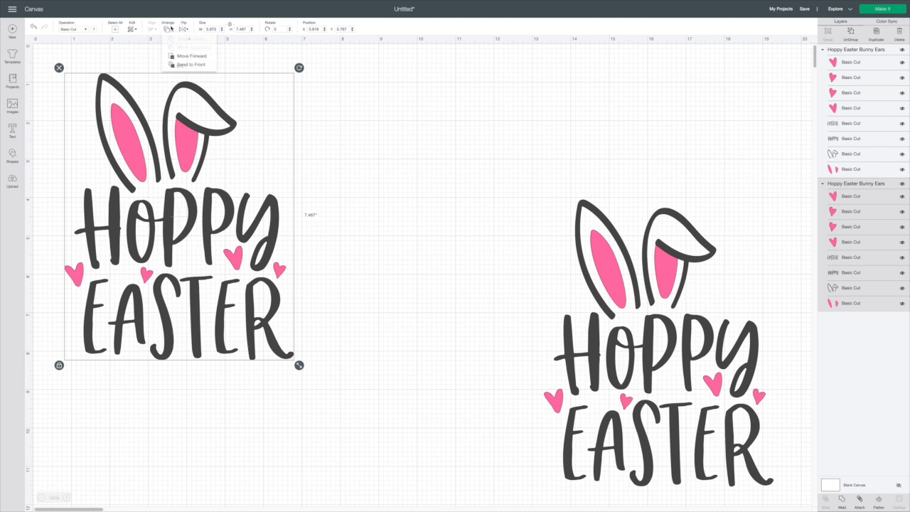
pyautogui.click(193, 67)
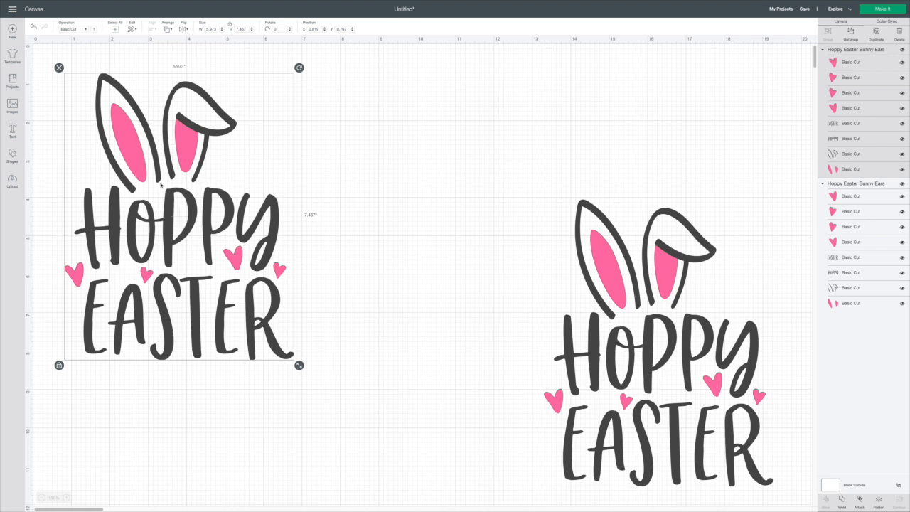
# - Raise the duplicate design slightly on the canvas and recolor all of it light purple
pyautogui.moveTo(680, 328); pyautogui.dragTo(688, 269)
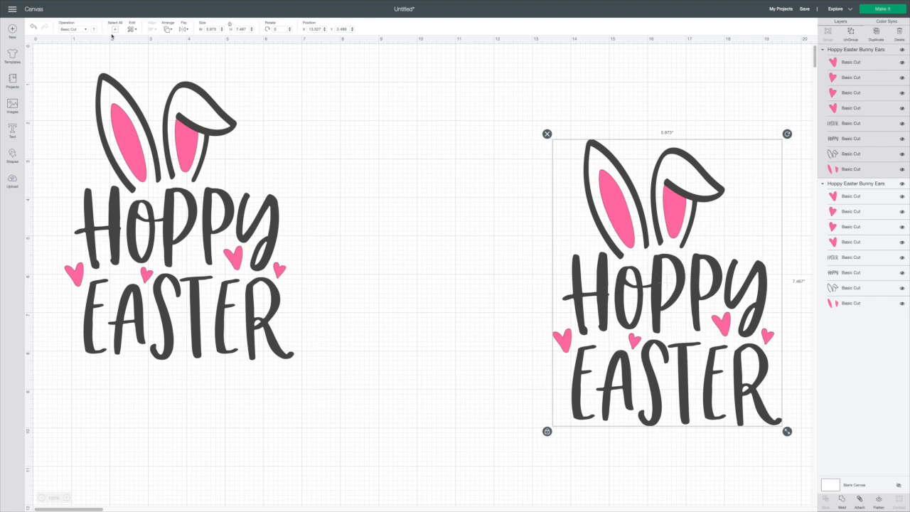
pyautogui.click(95, 30)
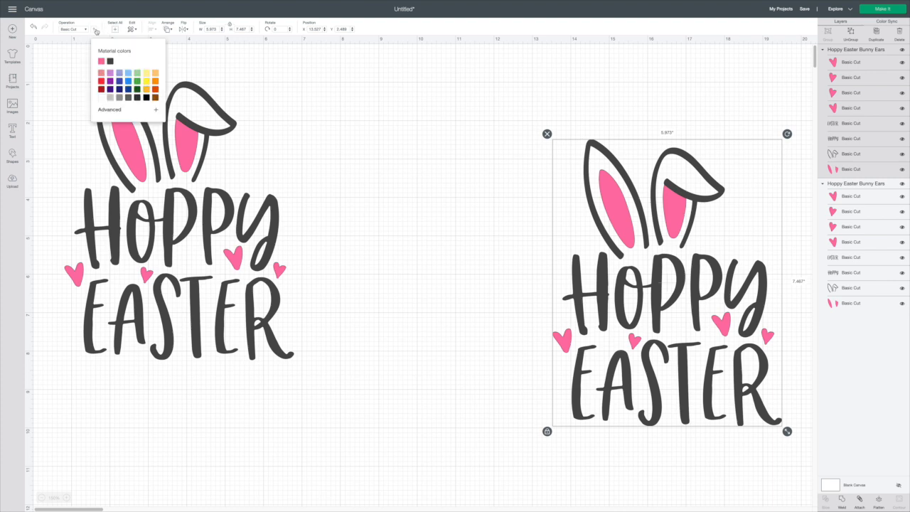
pyautogui.click(111, 73)
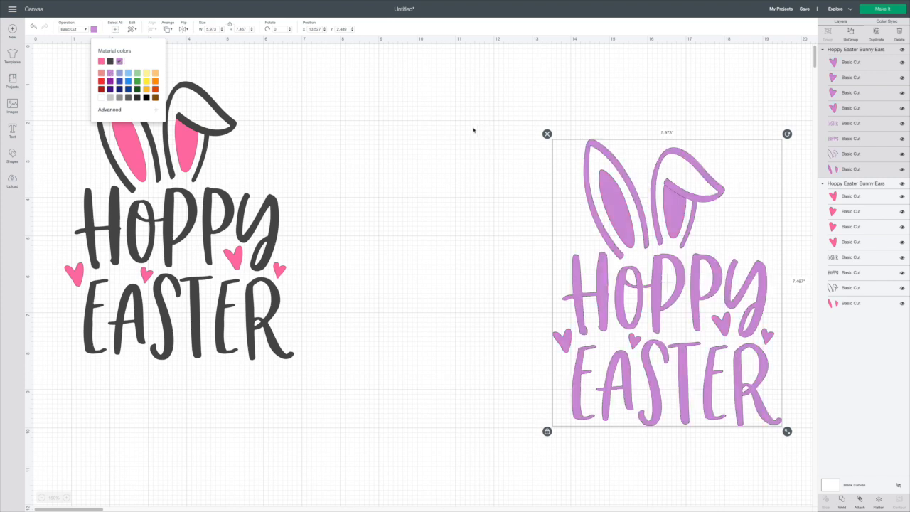
pyautogui.click(525, 153)
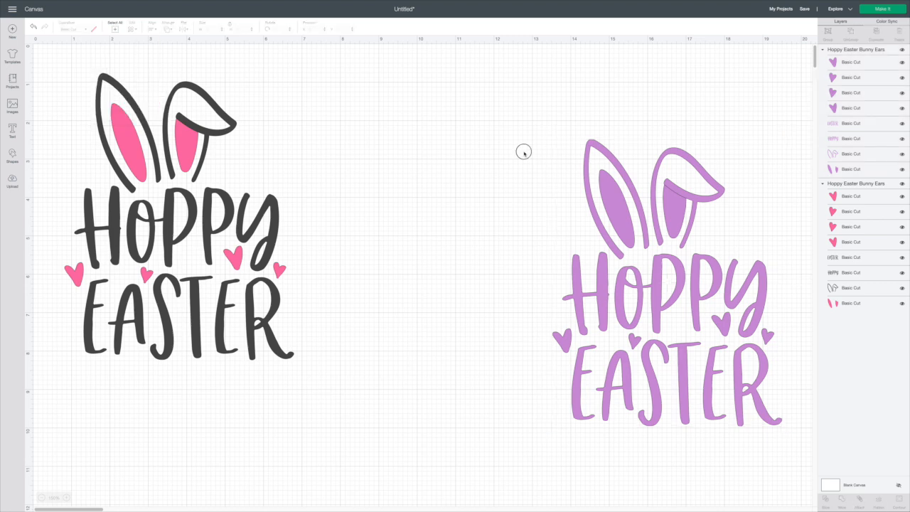
# - Shift the purple design slightly left and duplicate it six times
pyautogui.moveTo(612, 195); pyautogui.dragTo(600, 193)
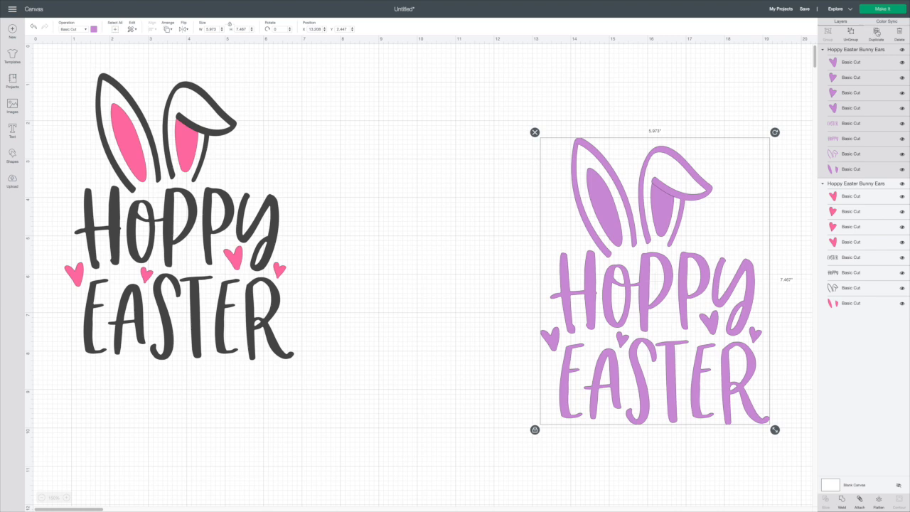
pyautogui.click(878, 32)
pyautogui.click(877, 32)
pyautogui.click(878, 32)
pyautogui.click(878, 32)
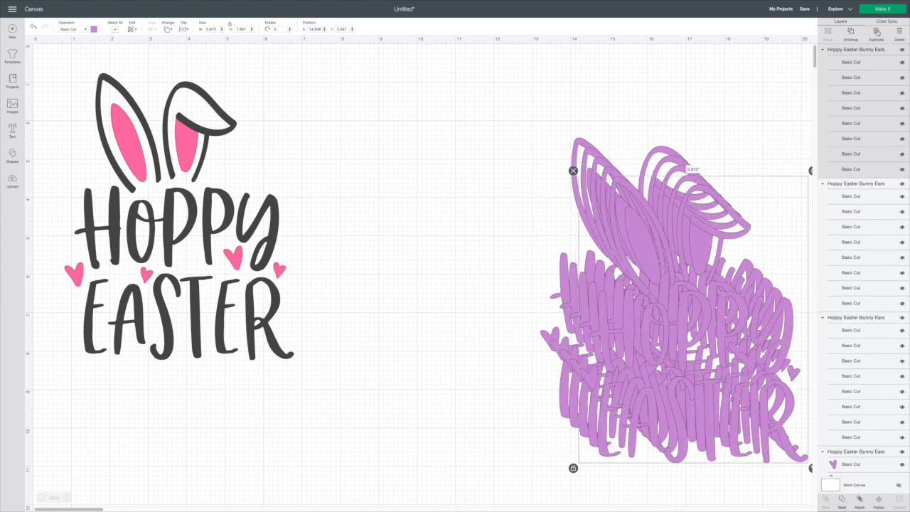
pyautogui.click(878, 32)
pyautogui.click(878, 33)
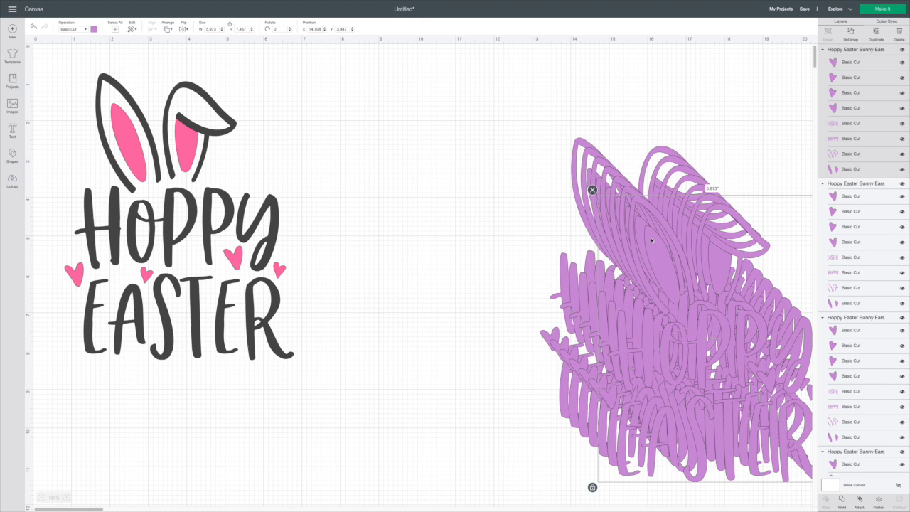
# - Send one purple copy to the back and place it behind the original design, offset slightly downward
pyautogui.moveTo(650, 237); pyautogui.dragTo(404, 121)
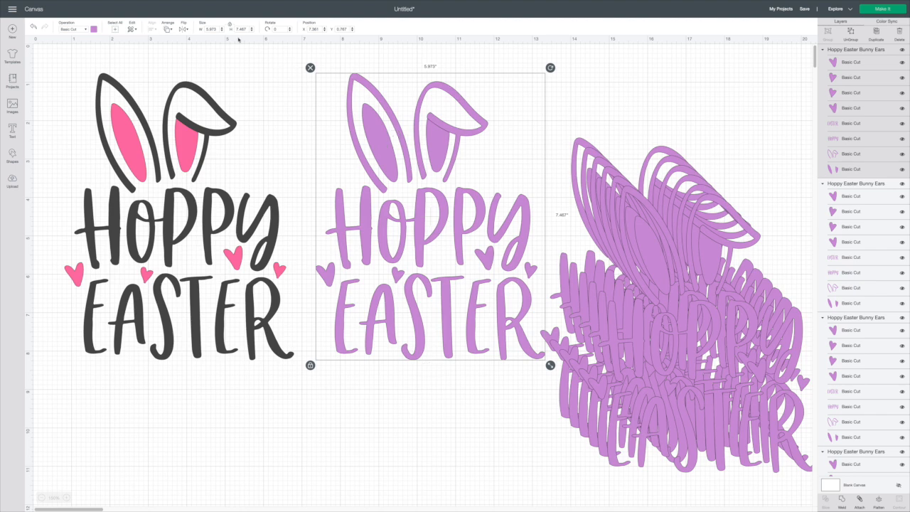
pyautogui.click(168, 30)
pyautogui.click(186, 40)
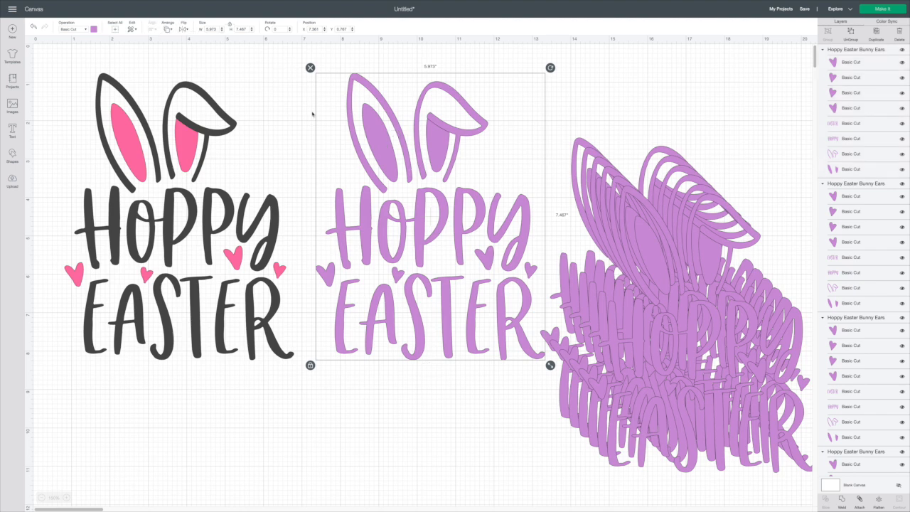
pyautogui.moveTo(396, 167); pyautogui.dragTo(144, 166)
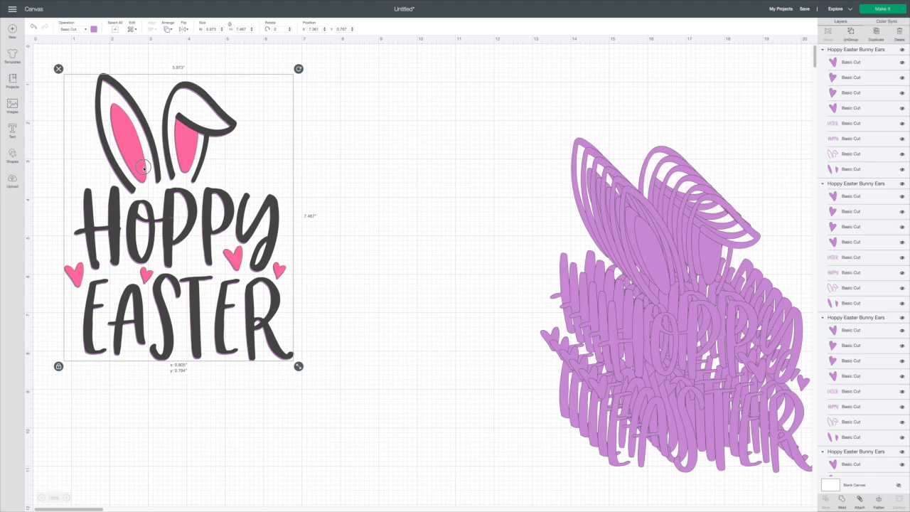
# - Place a second purple copy behind the original design, offset slightly upward so its edge shows above the lettering
pyautogui.moveTo(657, 262); pyautogui.dragTo(140, 154)
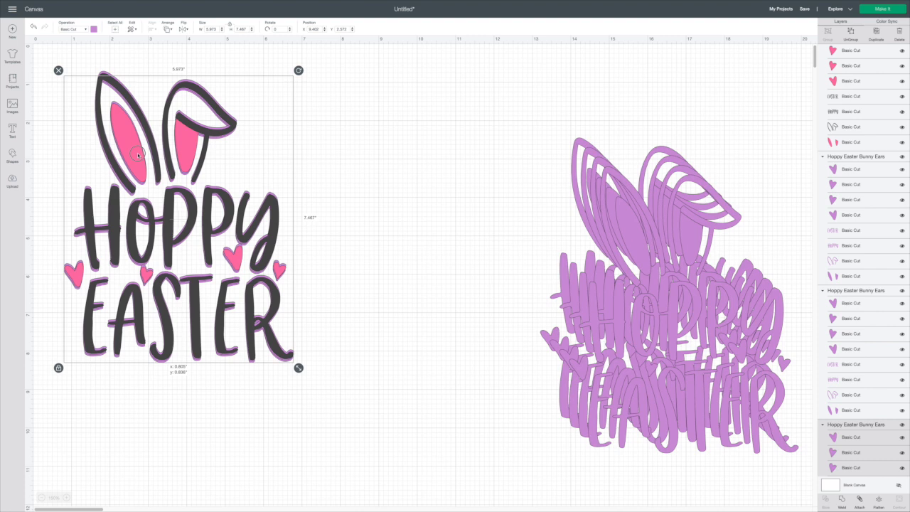
pyautogui.moveTo(138, 155); pyautogui.dragTo(139, 154)
pyautogui.click(330, 155)
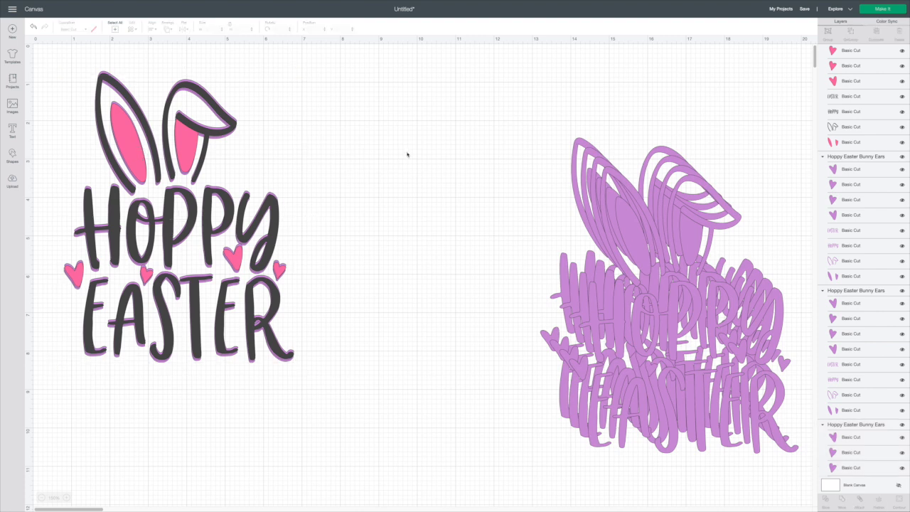
# - Send a third purple copy to the back and align it behind the original design, offset slightly to the left
pyautogui.moveTo(657, 242); pyautogui.dragTo(460, 148)
pyautogui.click(169, 31)
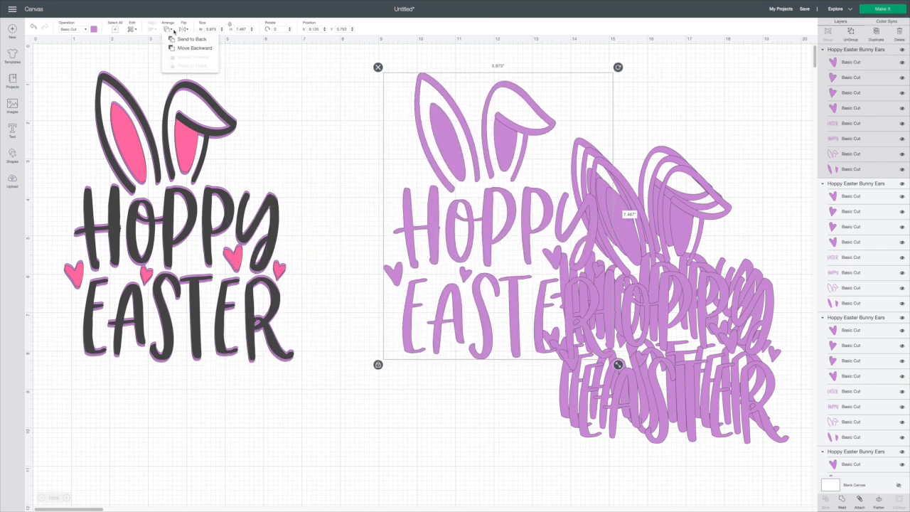
pyautogui.click(184, 42)
pyautogui.moveTo(487, 185); pyautogui.dragTo(165, 209)
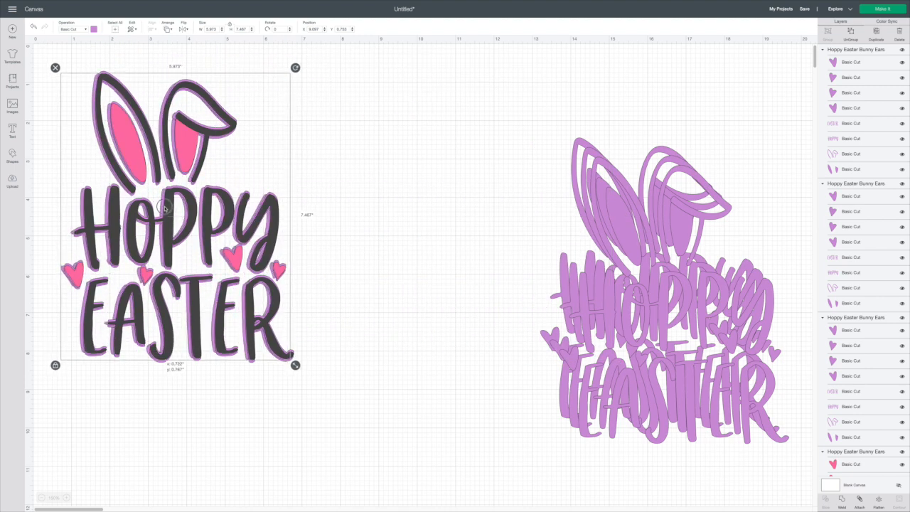
pyautogui.moveTo(164, 208); pyautogui.dragTo(166, 208)
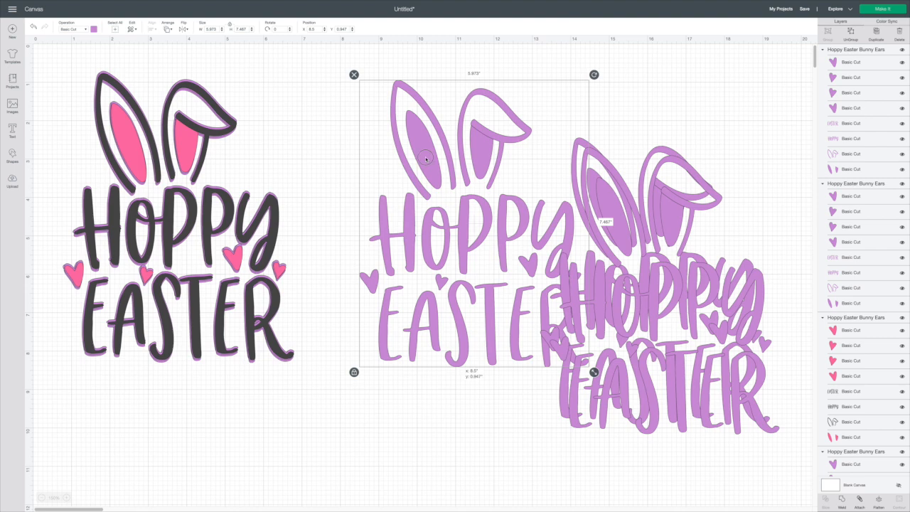
# - Place the loose purple copy behind the original design, then send another purple copy to the back and position it there too
pyautogui.moveTo(426, 158); pyautogui.dragTo(127, 150)
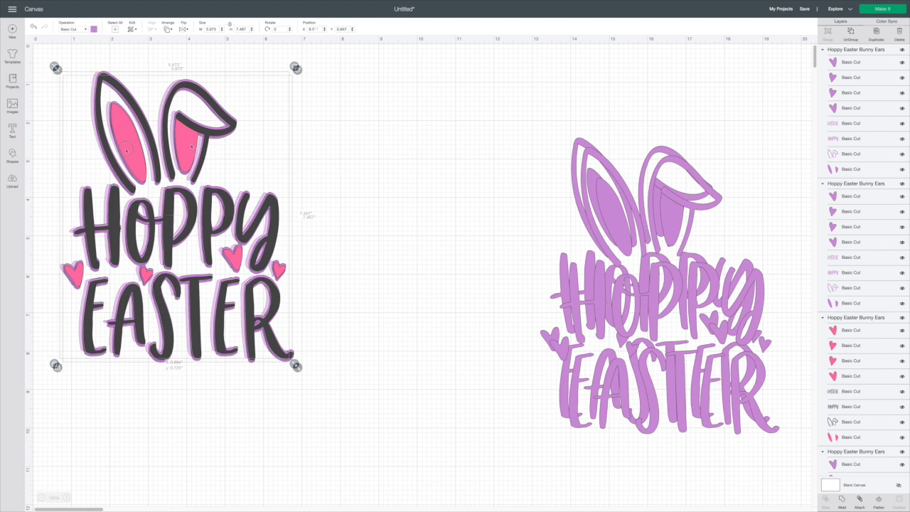
pyautogui.click(324, 129)
pyautogui.moveTo(652, 246); pyautogui.dragTo(422, 192)
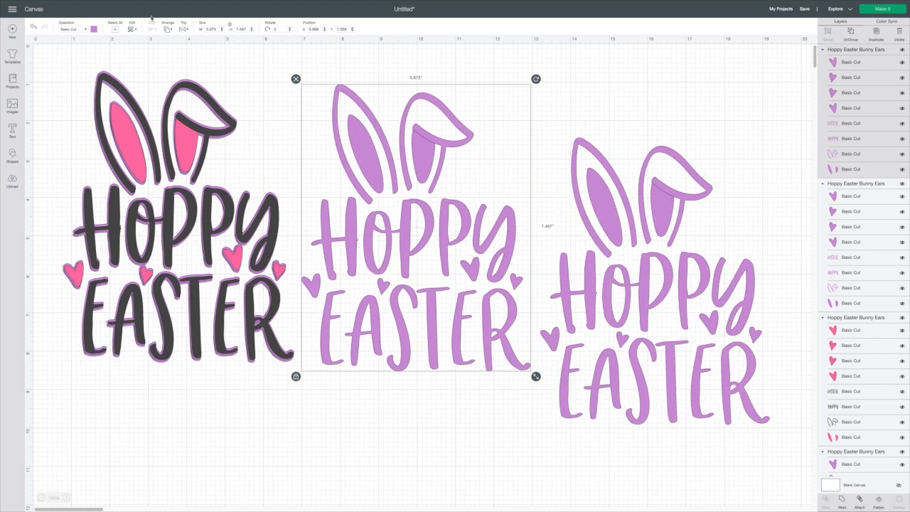
pyautogui.click(169, 30)
pyautogui.click(187, 35)
pyautogui.moveTo(339, 180); pyautogui.dragTo(140, 171)
# - Duplicate the remaining purple design once, send one copy to the back and place it behind the original, offset slightly to the right
pyautogui.click(877, 35)
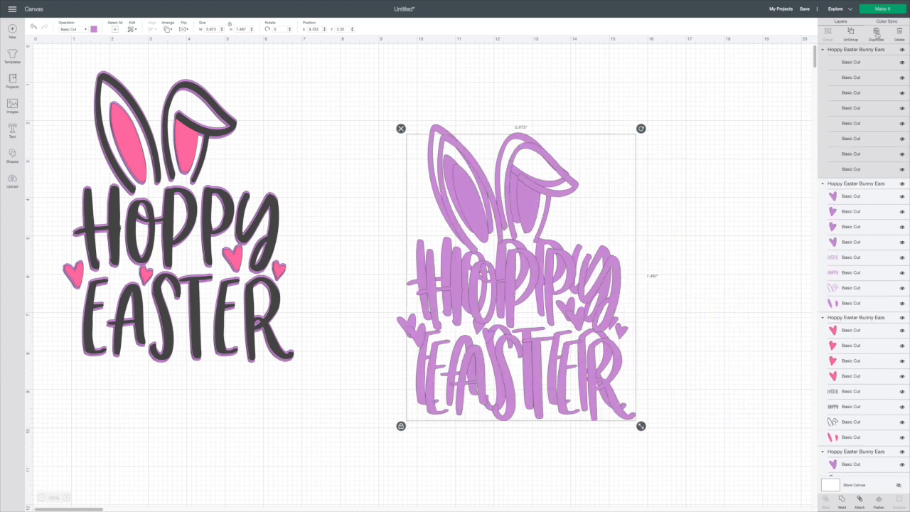
pyautogui.moveTo(541, 199); pyautogui.dragTo(624, 213)
pyautogui.moveTo(436, 162); pyautogui.dragTo(367, 128)
pyautogui.click(167, 29)
pyautogui.click(184, 41)
pyautogui.moveTo(407, 167); pyautogui.dragTo(142, 151)
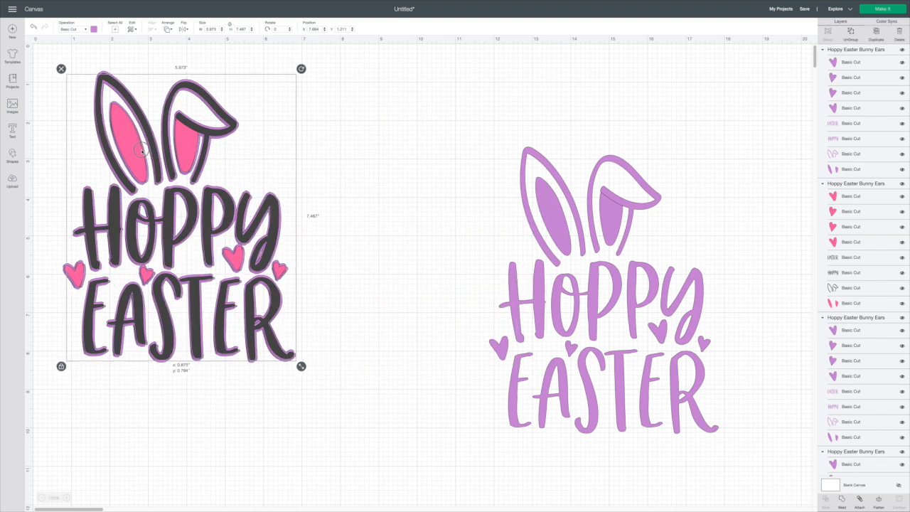
pyautogui.moveTo(142, 151); pyautogui.dragTo(142, 151)
pyautogui.click(360, 107)
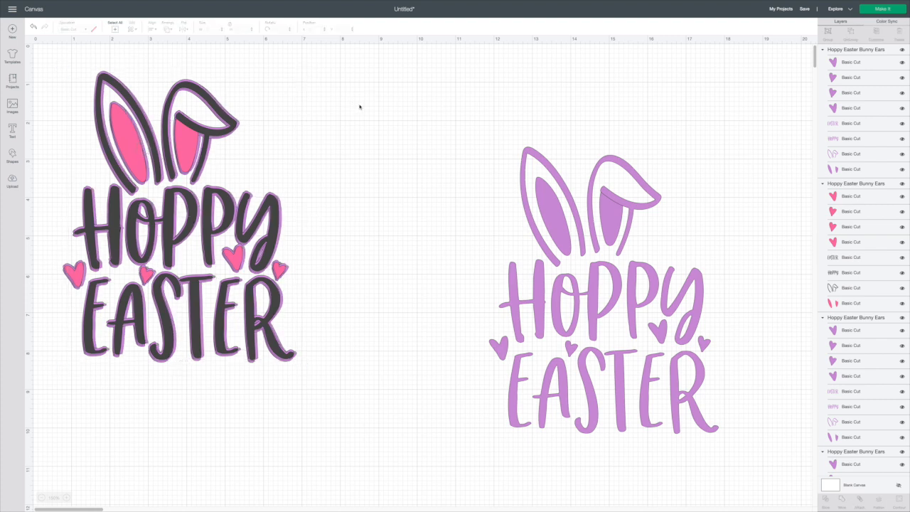
# - Send the last purple copy to the back and place it behind the original design, offset slightly down and to the right
pyautogui.moveTo(594, 171); pyautogui.dragTo(469, 174)
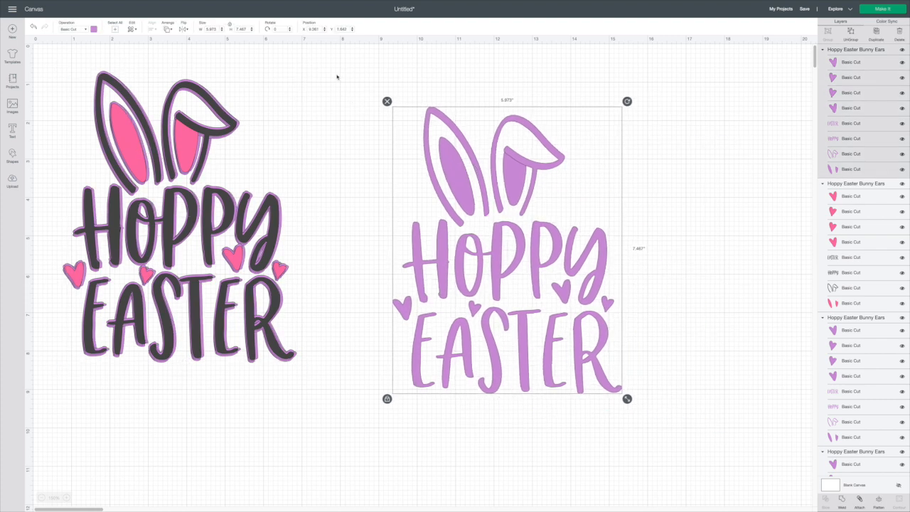
pyautogui.click(168, 30)
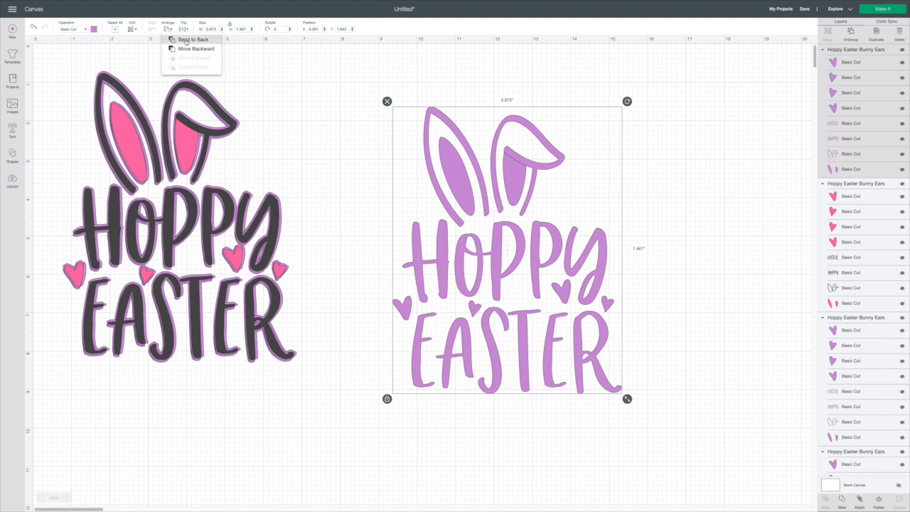
pyautogui.click(184, 42)
pyautogui.moveTo(473, 208); pyautogui.dragTo(144, 180)
pyautogui.moveTo(143, 179); pyautogui.dragTo(145, 179)
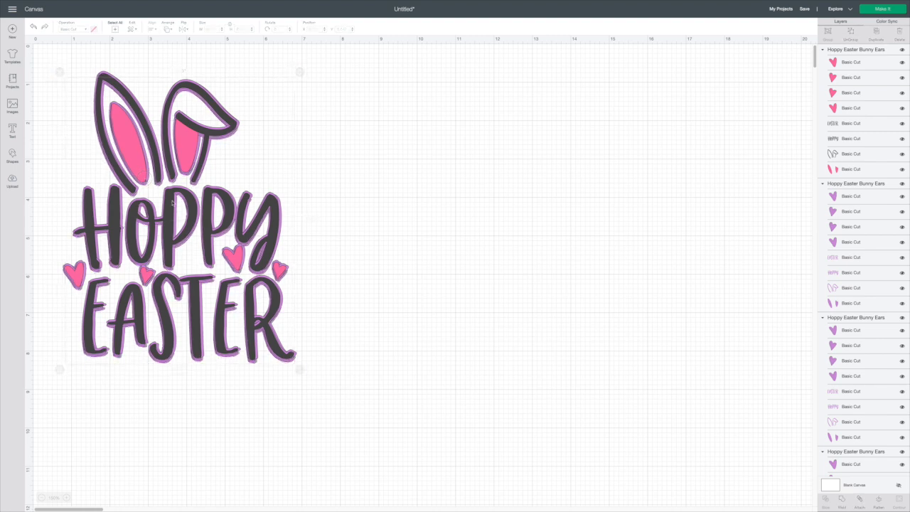
# - Move the original design clear of the purple copies and weld all the copies into one shape
pyautogui.moveTo(172, 203); pyautogui.dragTo(538, 202)
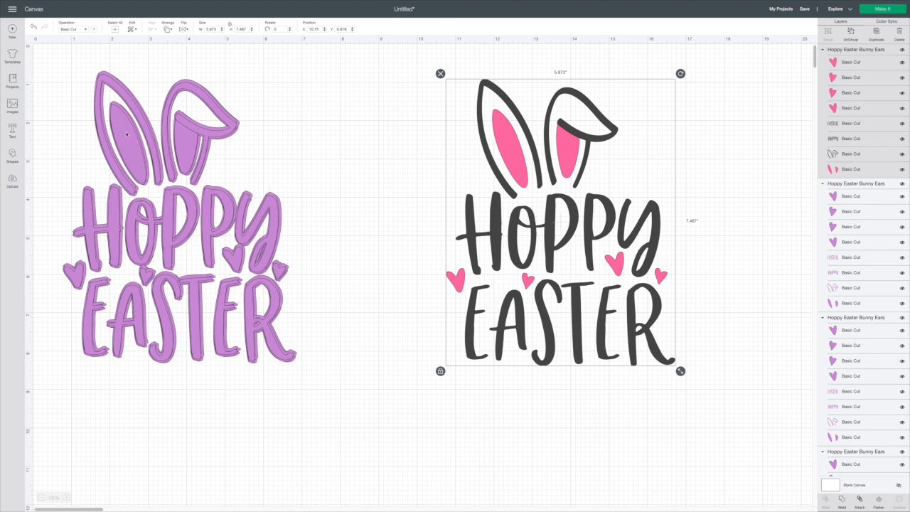
pyautogui.moveTo(45, 82); pyautogui.dragTo(355, 411)
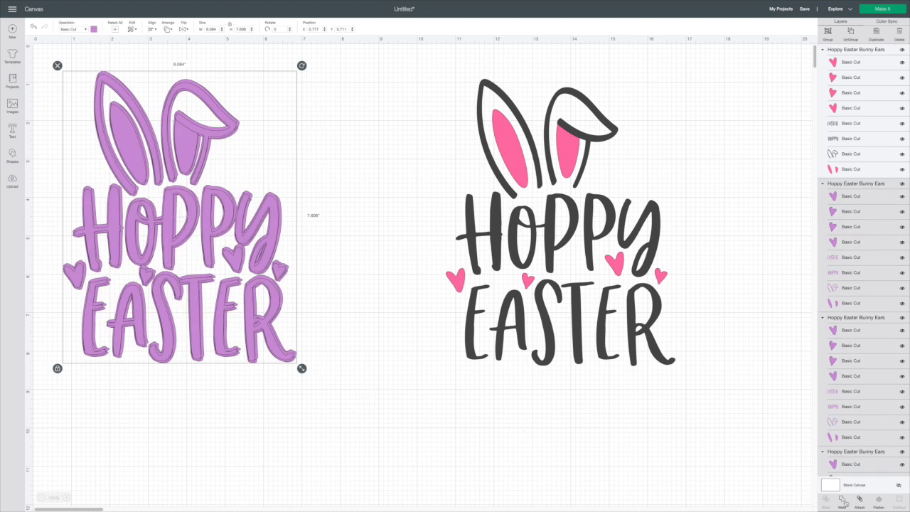
pyautogui.click(843, 502)
pyautogui.moveTo(170, 192); pyautogui.dragTo(206, 198)
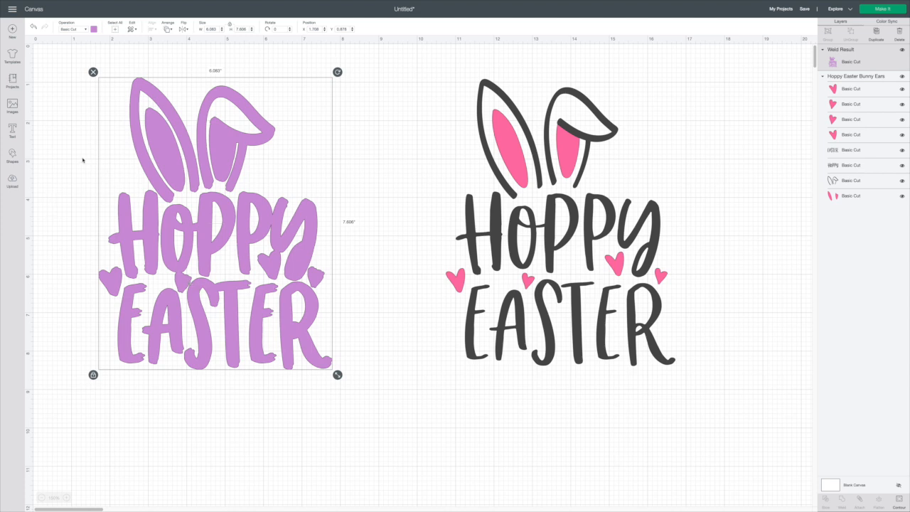
# - Add a circle, shrink it to about 1.39" and color it the same purple as the welded outline
pyautogui.click(12, 155)
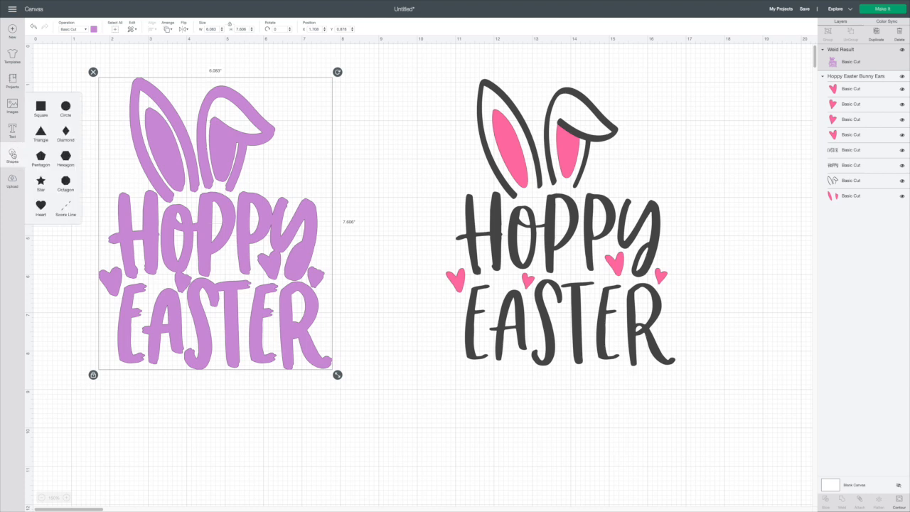
pyautogui.click(67, 107)
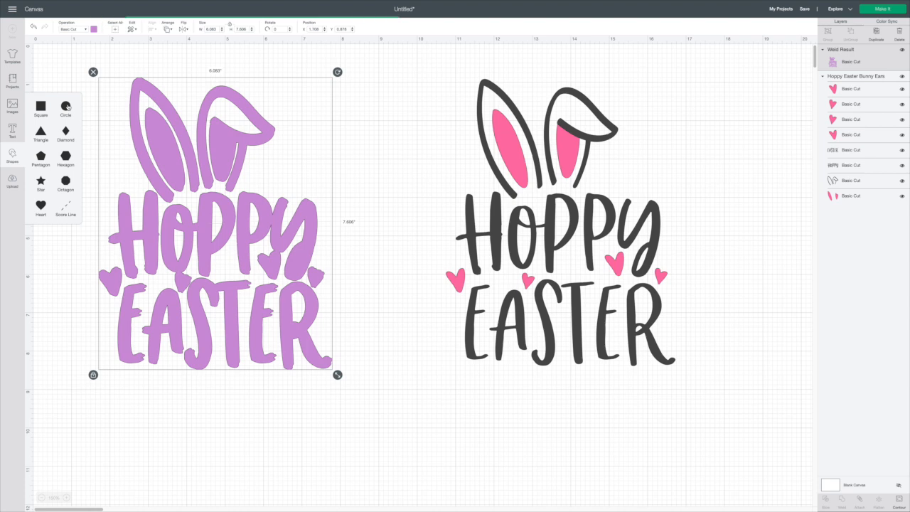
pyautogui.moveTo(177, 187); pyautogui.dragTo(108, 123)
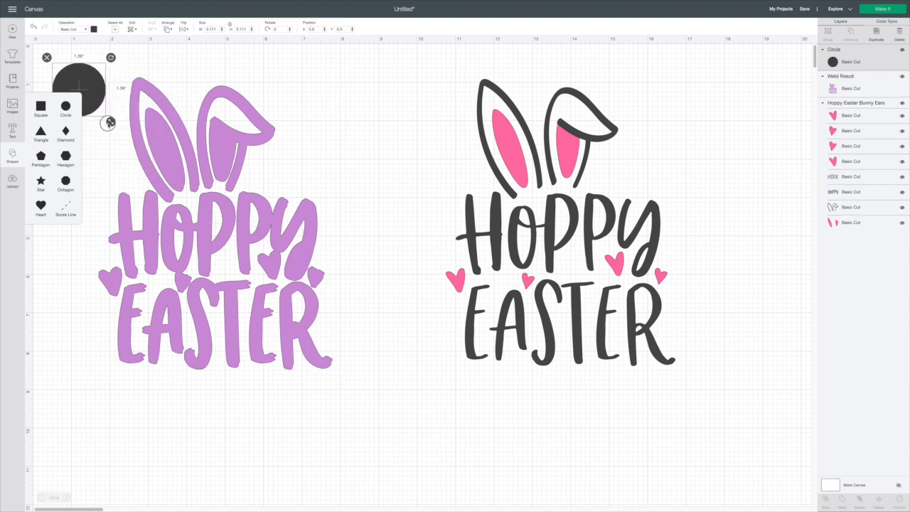
pyautogui.click(94, 30)
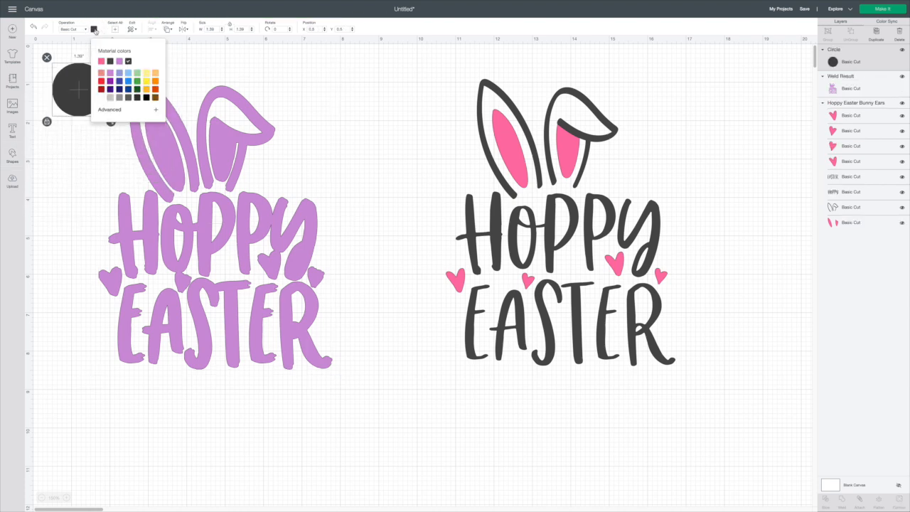
pyautogui.click(119, 61)
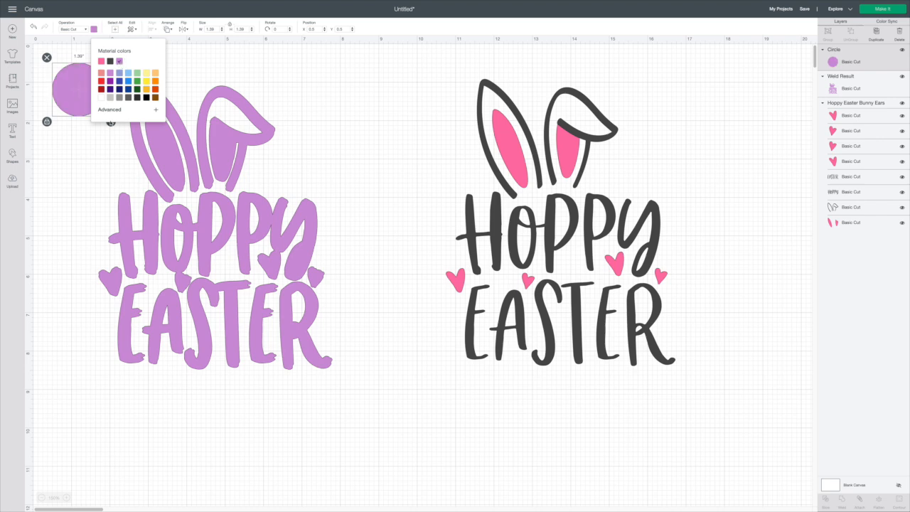
# - Move the welded outline away from the circle and shrink the circle to about 0.8"
pyautogui.click(114, 129)
pyautogui.moveTo(92, 103); pyautogui.dragTo(209, 137)
pyautogui.moveTo(74, 91); pyautogui.dragTo(78, 108)
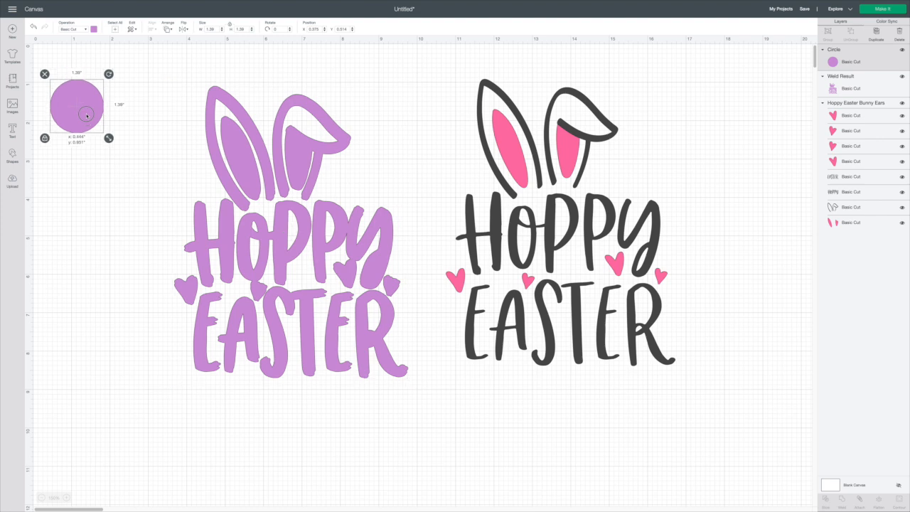
pyautogui.moveTo(110, 138); pyautogui.dragTo(86, 116)
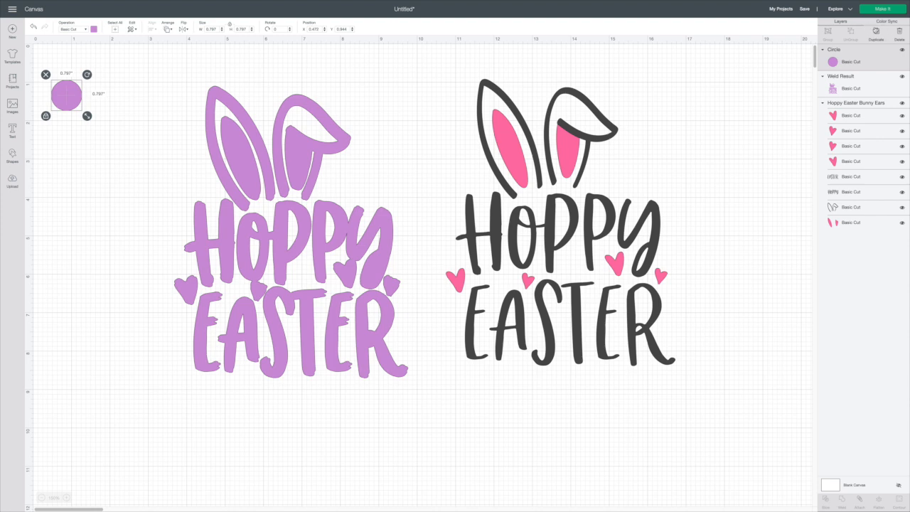
# - Duplicate the purple circle seven times
pyautogui.click(876, 32)
pyautogui.click(876, 33)
pyautogui.click(876, 33)
pyautogui.click(876, 33)
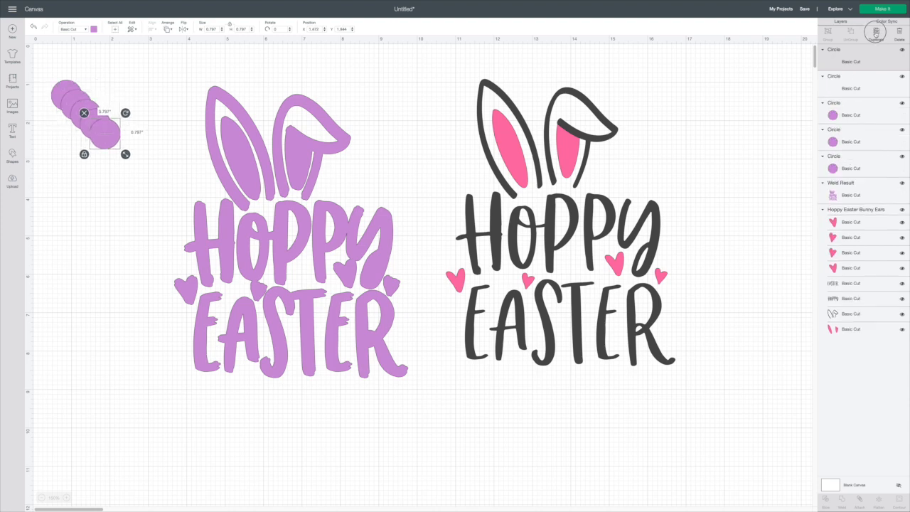
pyautogui.click(876, 33)
pyautogui.click(876, 33)
pyautogui.click(876, 32)
# - Shrink one circle copy to about 0.29" beside the welded outline and send it to the back
pyautogui.moveTo(138, 163); pyautogui.dragTo(148, 209)
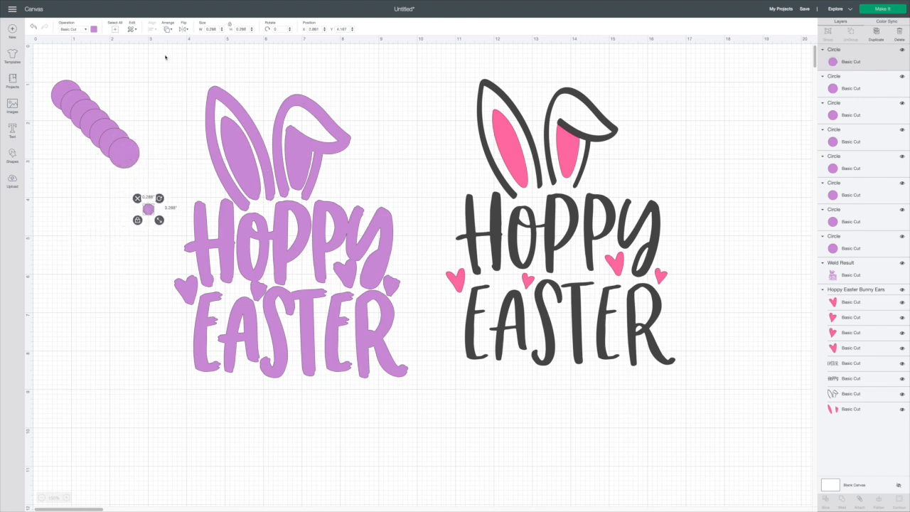
pyautogui.click(168, 28)
pyautogui.click(188, 40)
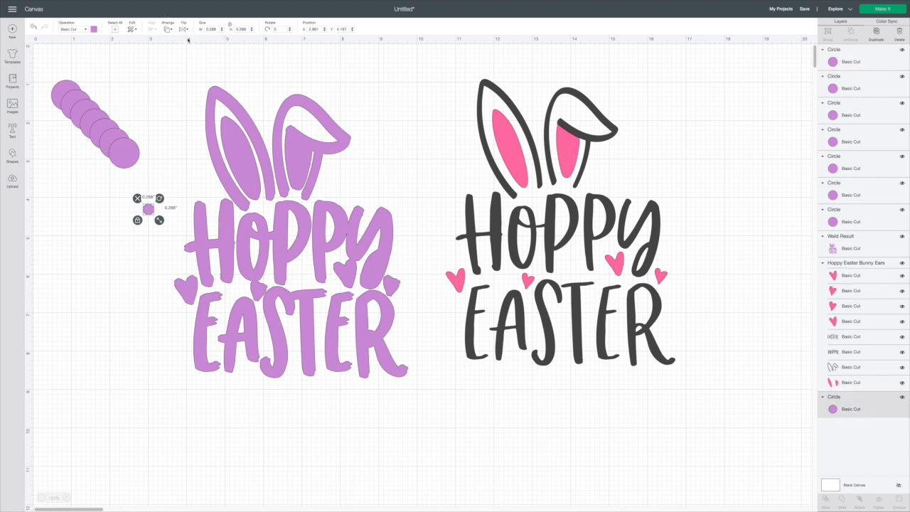
# - Try to place the small circle behind the left ear's lower left end
pyautogui.moveTo(147, 209); pyautogui.dragTo(248, 205)
pyautogui.moveTo(249, 205); pyautogui.dragTo(247, 205)
pyautogui.click(266, 209)
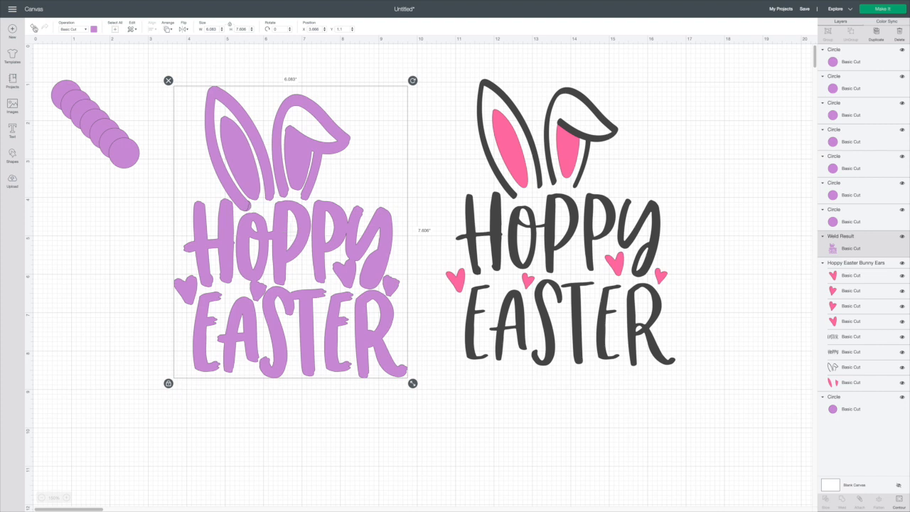
pyautogui.click(73, 62)
pyautogui.click(33, 26)
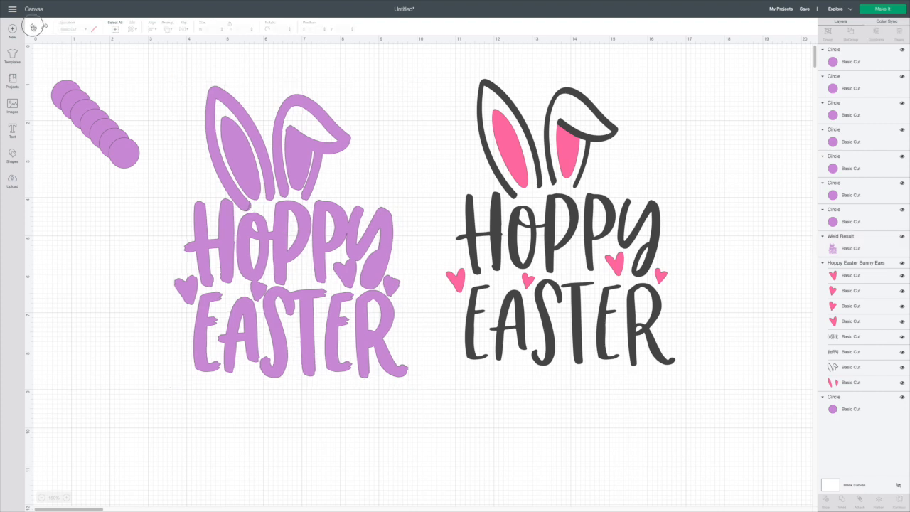
# - Position the small circle behind the left ear's lower left end to round off its edge
pyautogui.moveTo(150, 211); pyautogui.dragTo(246, 209)
pyautogui.click(125, 194)
# - Shrink another circle to about 0.26", send it to the back and place it behind the left ear's lower right end
pyautogui.moveTo(126, 153); pyautogui.dragTo(120, 232)
pyautogui.click(168, 29)
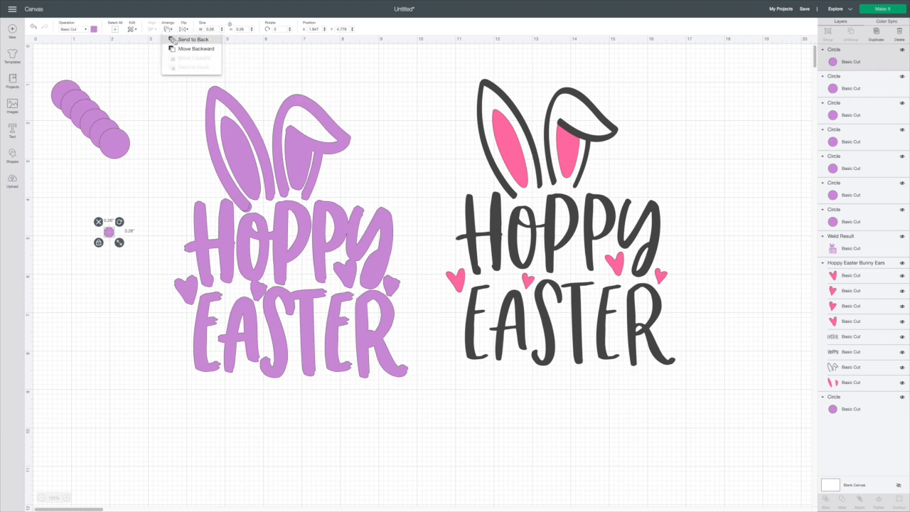
pyautogui.click(186, 40)
pyautogui.moveTo(106, 235); pyautogui.dragTo(267, 198)
pyautogui.click(150, 195)
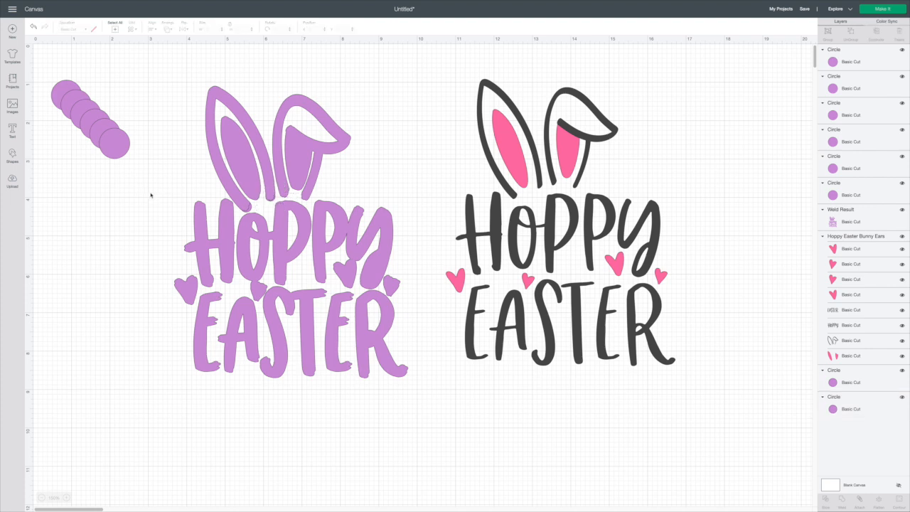
# - Shrink a third circle to about 0.29", send it to the back and move it beside the left ear
pyautogui.moveTo(118, 146); pyautogui.dragTo(94, 211)
pyautogui.click(168, 29)
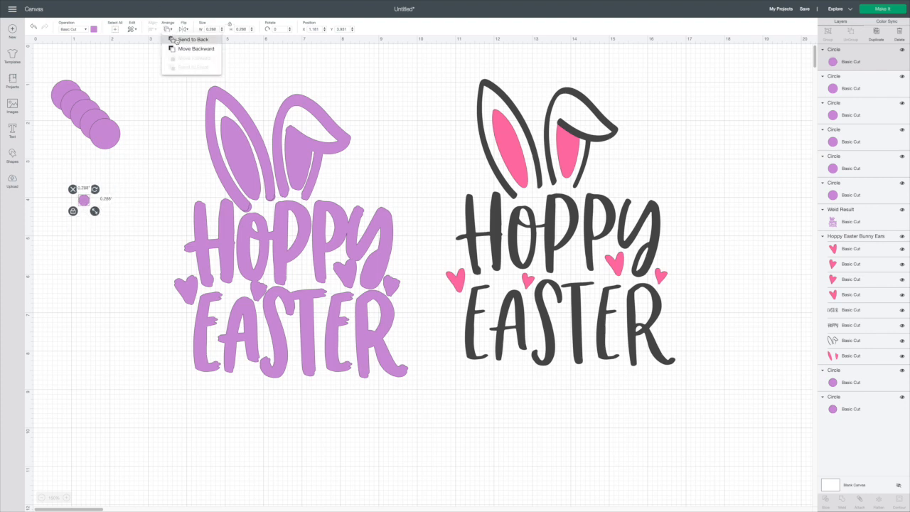
pyautogui.click(174, 41)
pyautogui.moveTo(84, 202); pyautogui.dragTo(167, 175)
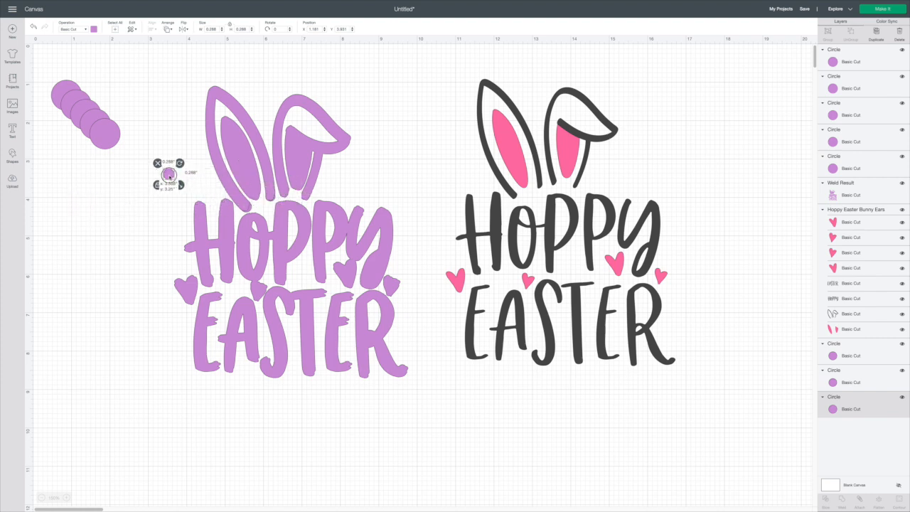
# - Duplicate the small circle, send the copy to the back and place it behind the right ear's lower left end
pyautogui.click(876, 33)
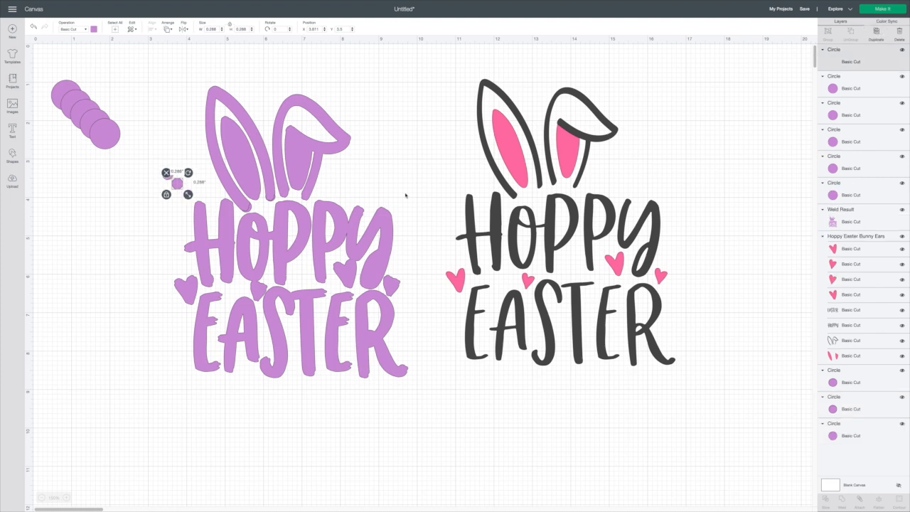
pyautogui.moveTo(180, 187); pyautogui.dragTo(143, 205)
pyautogui.click(168, 28)
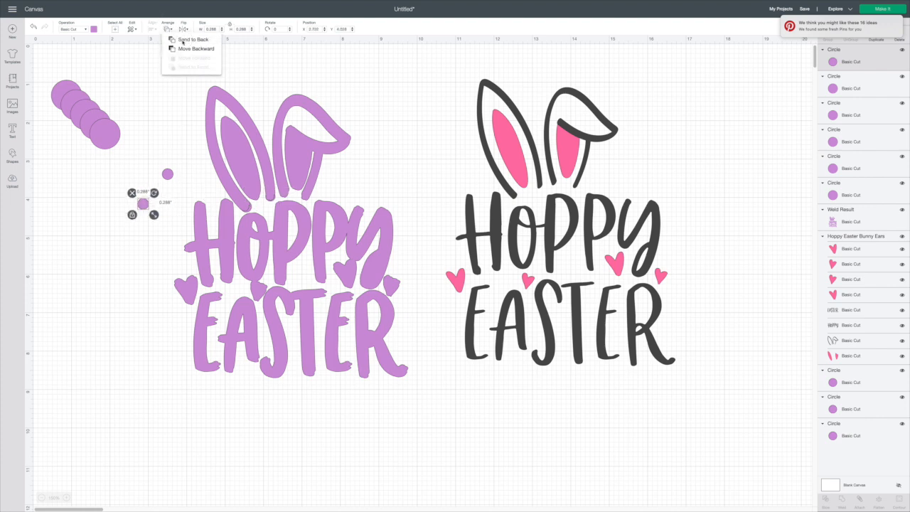
pyautogui.click(182, 40)
pyautogui.moveTo(143, 205); pyautogui.dragTo(284, 192)
pyautogui.click(113, 207)
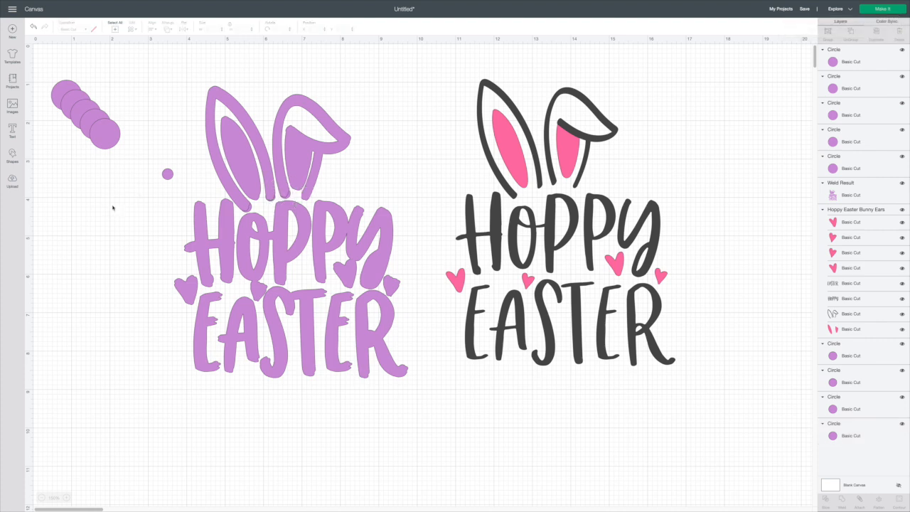
# - Send the remaining small circle to the back and try to place it at the right ear's lower right end
pyautogui.click(168, 174)
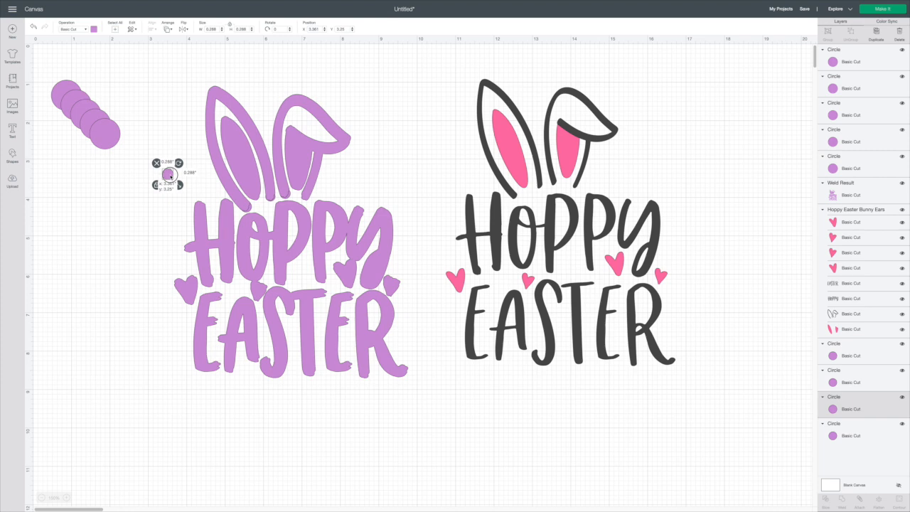
pyautogui.click(169, 28)
pyautogui.click(180, 39)
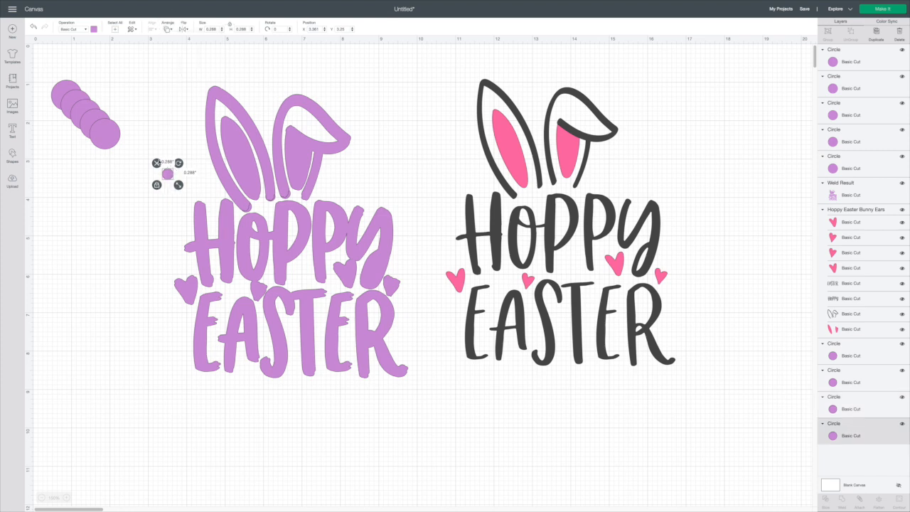
pyautogui.moveTo(165, 175); pyautogui.dragTo(211, 190)
pyautogui.moveTo(212, 191); pyautogui.dragTo(295, 200)
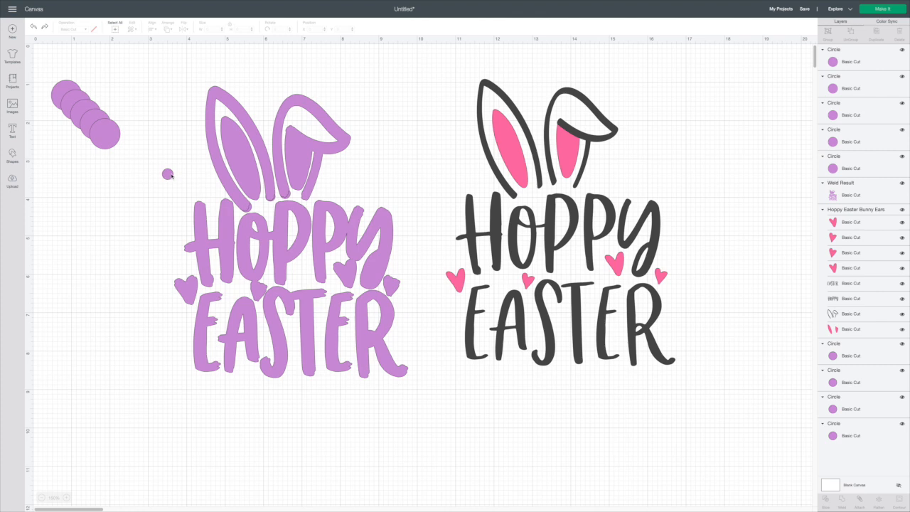
# - Set the loose small circle aside, weld the purple outline with the three circles behind the ears, and shift the welded outline left
pyautogui.click(172, 176)
pyautogui.moveTo(168, 175); pyautogui.dragTo(129, 173)
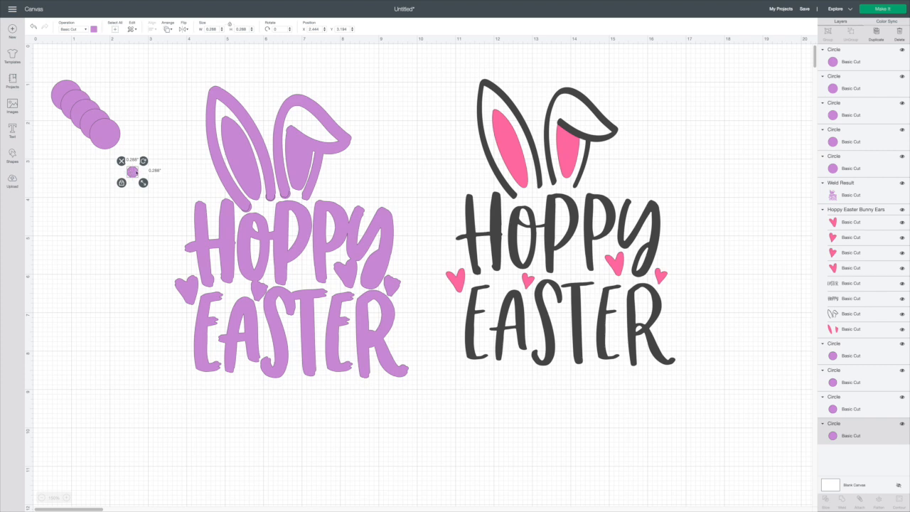
pyautogui.click(217, 167)
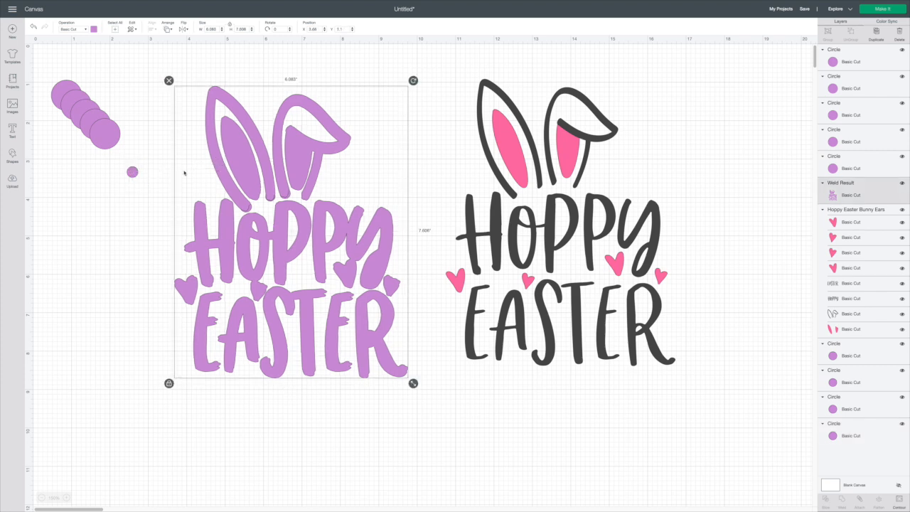
pyautogui.moveTo(161, 113); pyautogui.dragTo(420, 377)
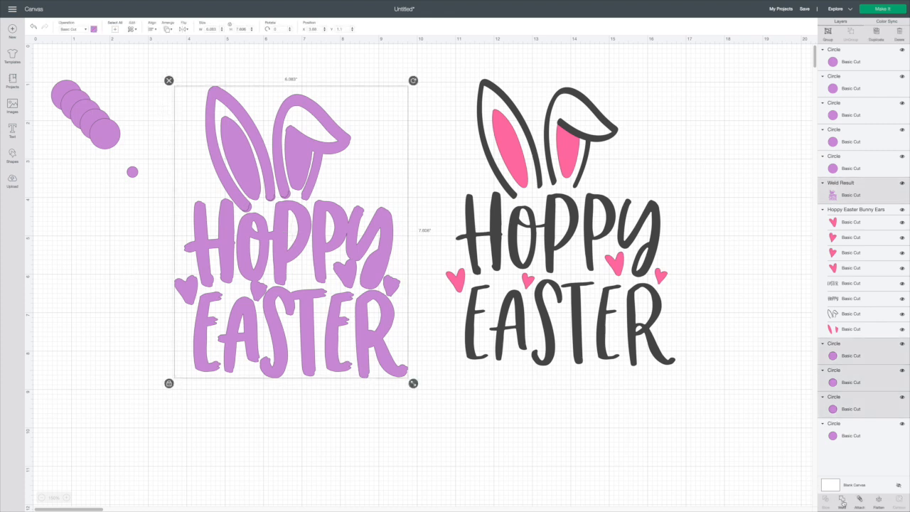
pyautogui.click(842, 503)
pyautogui.moveTo(321, 220); pyautogui.dragTo(282, 215)
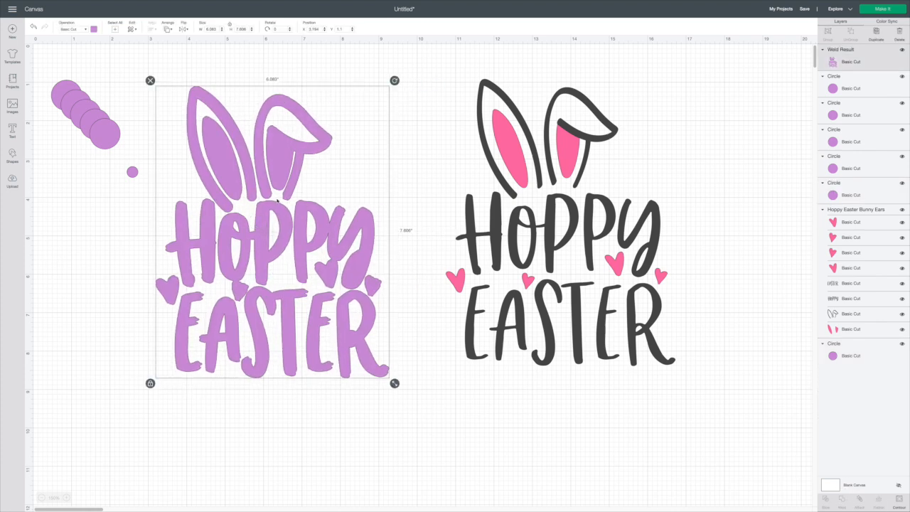
# - Shrink the loose small circle to about 0.22" and place it behind the right ear's lower right end
pyautogui.moveTo(135, 173); pyautogui.dragTo(405, 128)
pyautogui.moveTo(397, 119); pyautogui.dragTo(297, 195)
pyautogui.moveTo(347, 180); pyautogui.dragTo(230, 214)
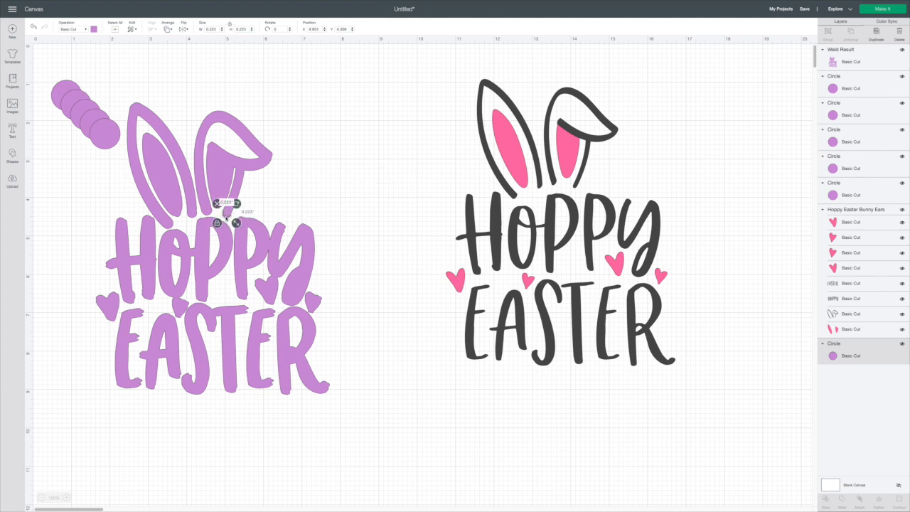
pyautogui.click(227, 217)
pyautogui.moveTo(227, 217); pyautogui.dragTo(227, 219)
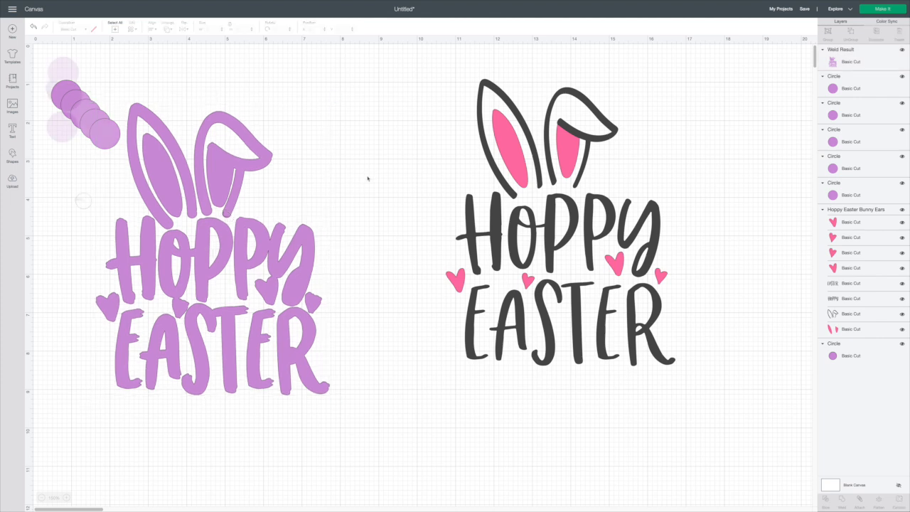
# - Weld the outline with the circle behind the right ear and shift the welded outline right
pyautogui.moveTo(74, 197); pyautogui.dragTo(329, 469)
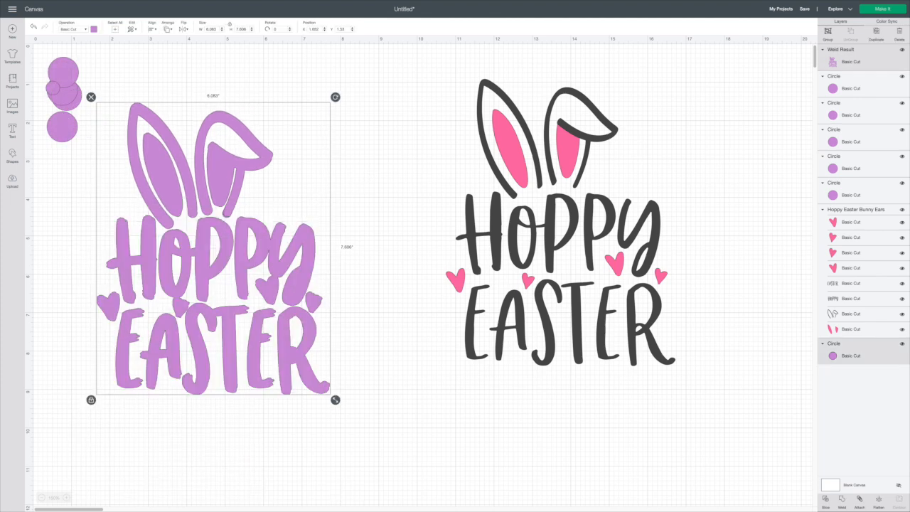
pyautogui.click(842, 501)
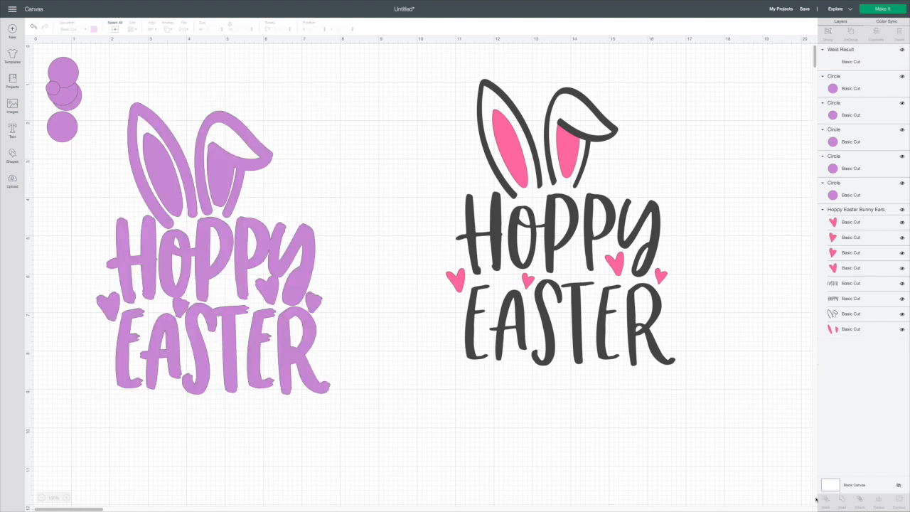
pyautogui.moveTo(227, 203); pyautogui.dragTo(285, 211)
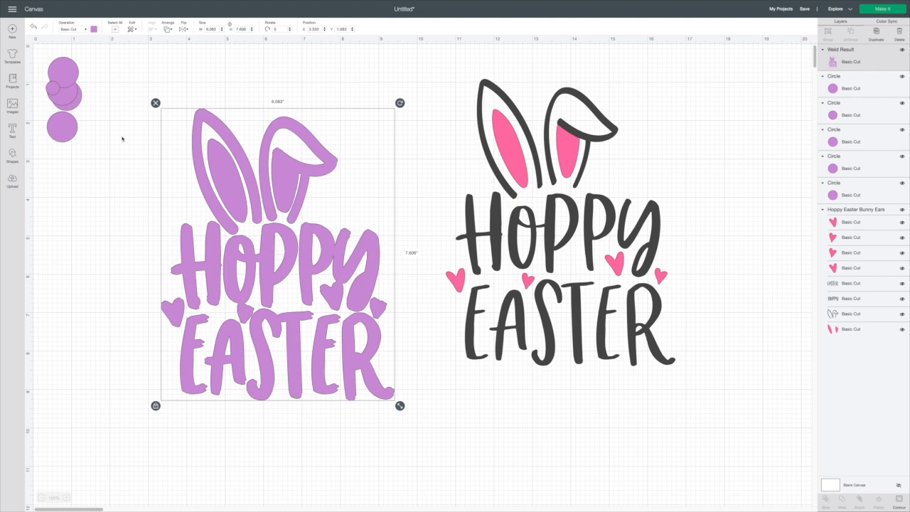
# - Send a shrunken circle to the back, place it behind the tail of the R in EASTER and weld it to the outline
pyautogui.moveTo(47, 88); pyautogui.dragTo(50, 206)
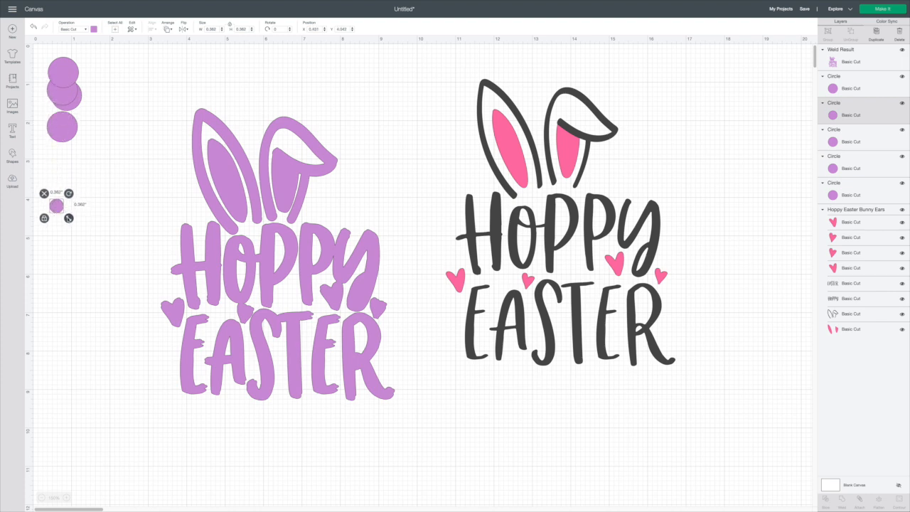
pyautogui.click(168, 29)
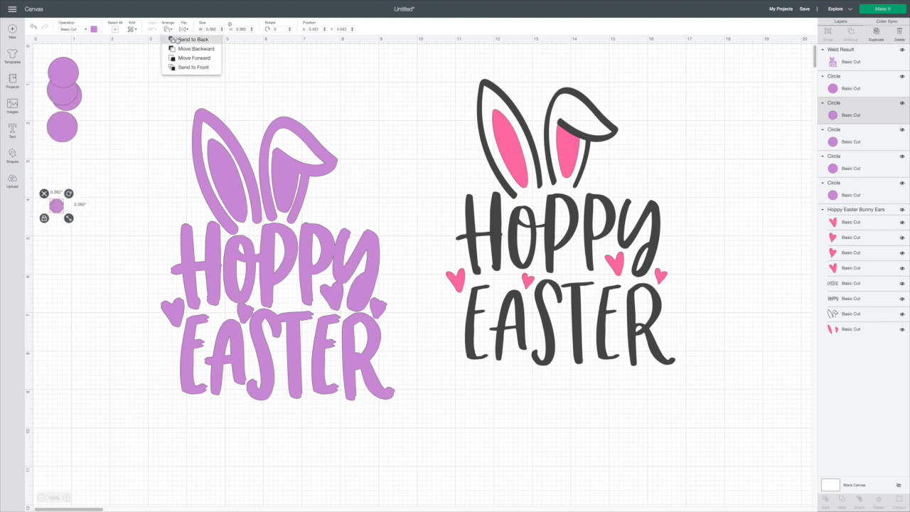
pyautogui.click(181, 40)
pyautogui.moveTo(69, 218); pyautogui.dragTo(391, 392)
pyautogui.click(432, 396)
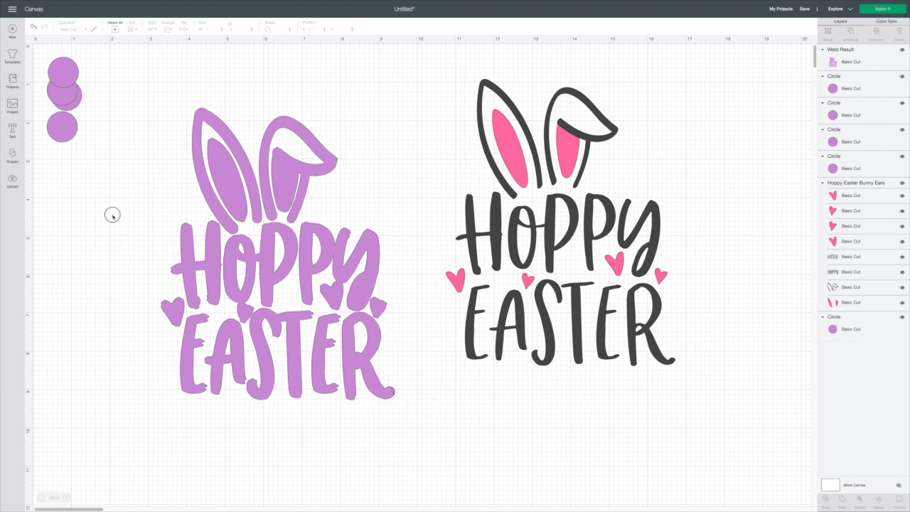
pyautogui.moveTo(112, 214); pyautogui.dragTo(435, 457)
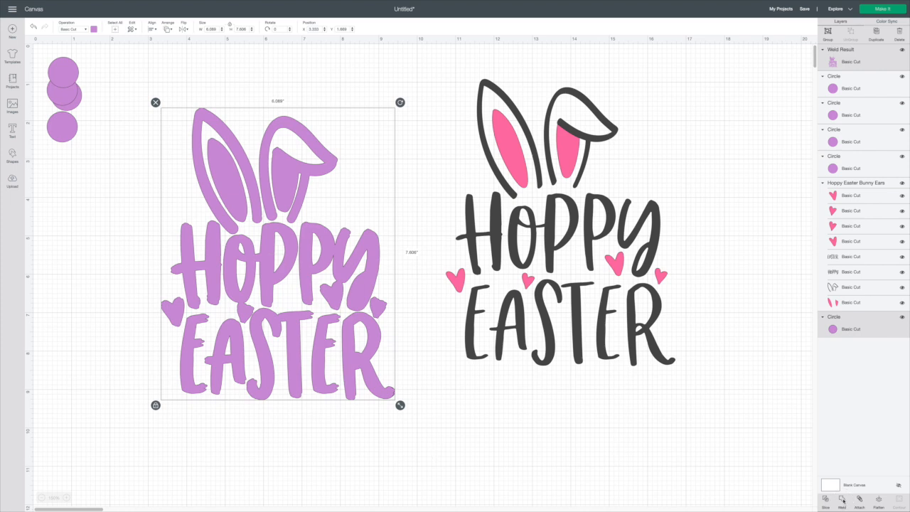
pyautogui.click(842, 500)
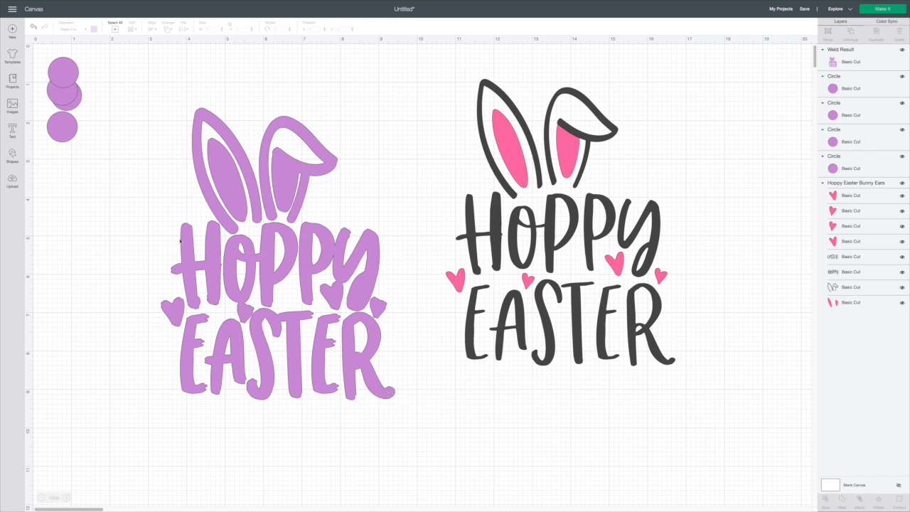
# - Shrink another circle, send it to the back and place it behind the left end of the crossbar of the H in HOPPY
pyautogui.moveTo(69, 134); pyautogui.dragTo(86, 220)
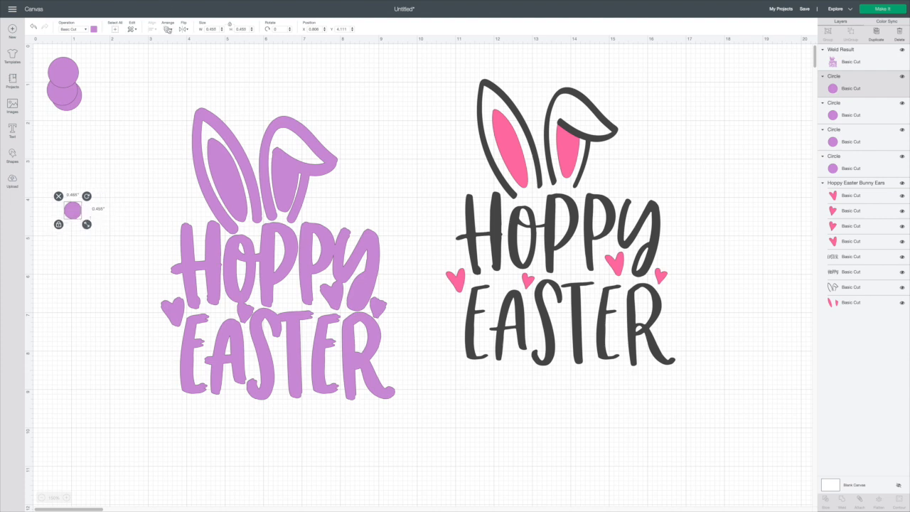
pyautogui.click(168, 30)
pyautogui.click(182, 38)
pyautogui.moveTo(86, 224)
pyautogui.mouseDown()
pyautogui.moveTo(72, 211)
pyautogui.moveTo(88, 253)
pyautogui.moveTo(147, 269)
pyautogui.moveTo(179, 265)
pyautogui.moveTo(133, 261)
pyautogui.moveTo(178, 272)
pyautogui.moveTo(145, 265)
pyautogui.moveTo(154, 273)
pyautogui.moveTo(177, 268)
pyautogui.mouseUp()
pyautogui.click(114, 263)
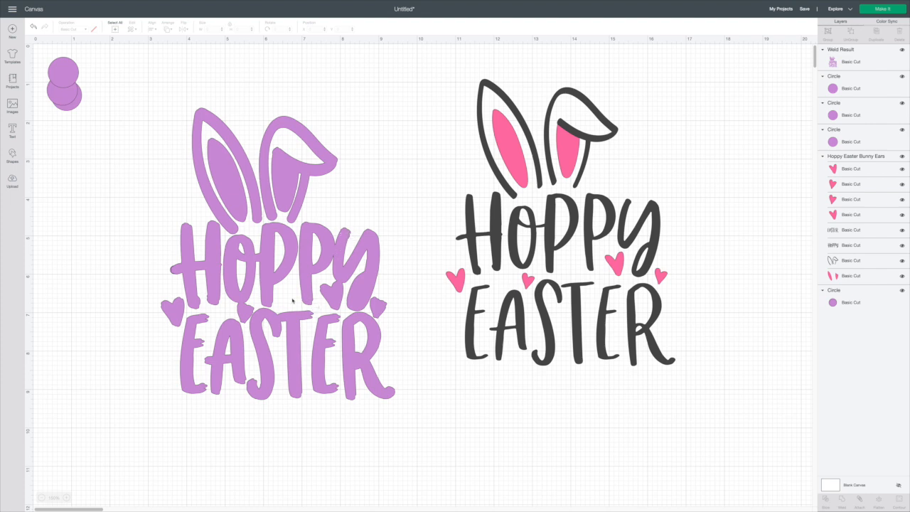
# - Shrink another circle to about 0.28", send it to the back and place it behind the lower end of HOPPY's second P
pyautogui.moveTo(71, 74); pyautogui.dragTo(100, 219)
pyautogui.click(168, 29)
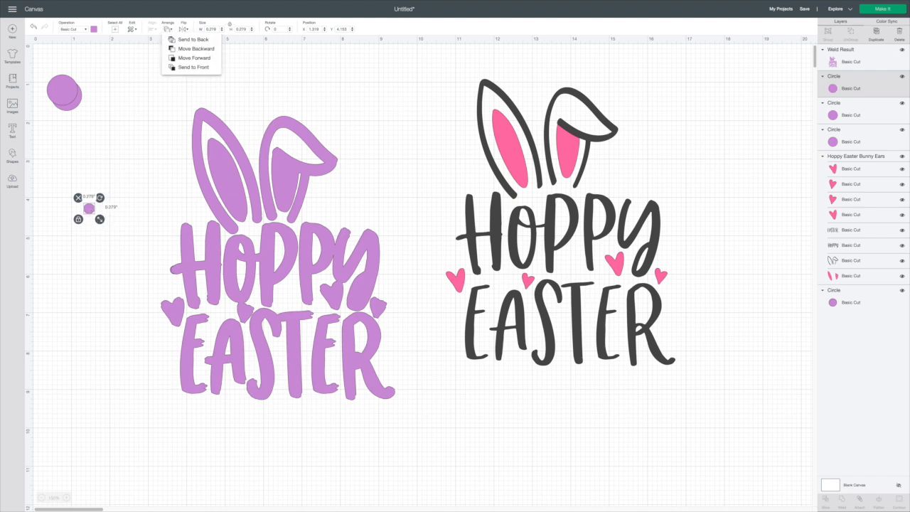
pyautogui.click(183, 37)
pyautogui.moveTo(90, 209); pyautogui.dragTo(301, 304)
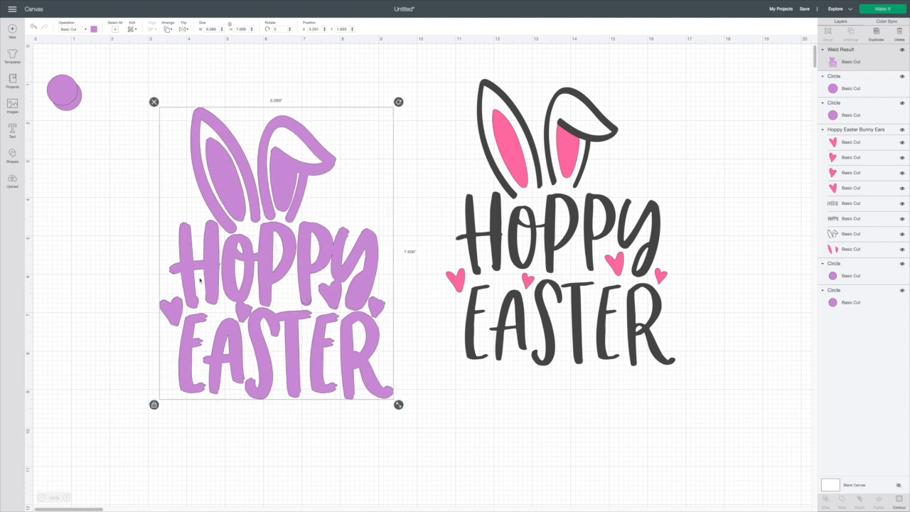
# - Weld the outline with the circles behind the H crossbar and the second P
pyautogui.click(127, 269)
pyautogui.moveTo(142, 141); pyautogui.dragTo(421, 419)
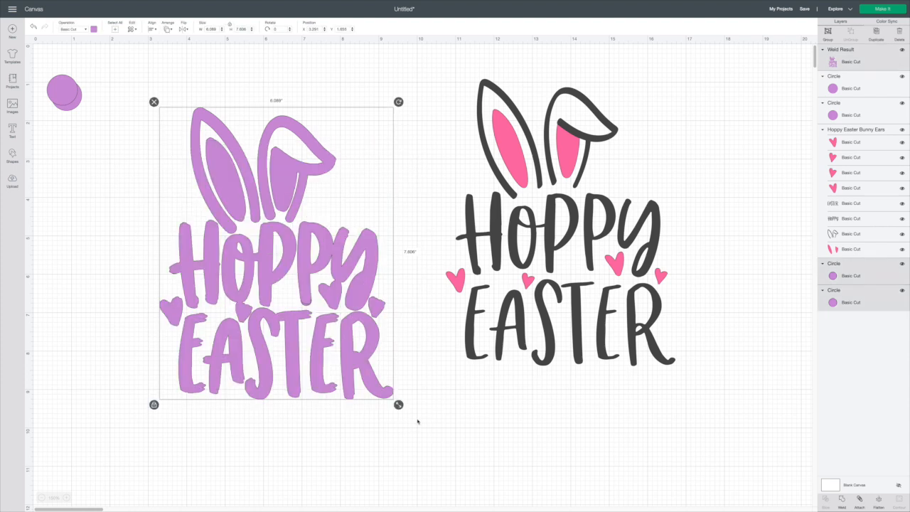
pyautogui.click(842, 500)
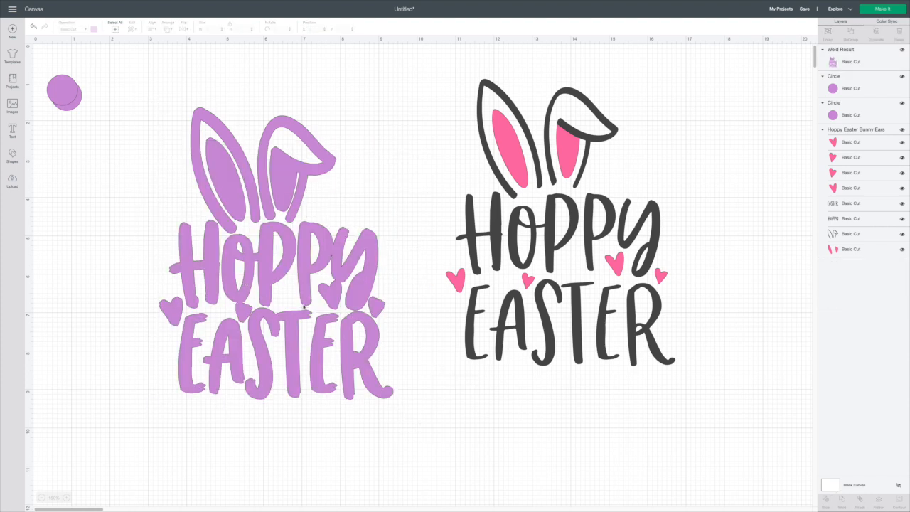
# - Shrink another circle to about 0.30", send it to the back and place it behind the lower end of HOPPY's first P
pyautogui.moveTo(71, 91); pyautogui.dragTo(87, 223)
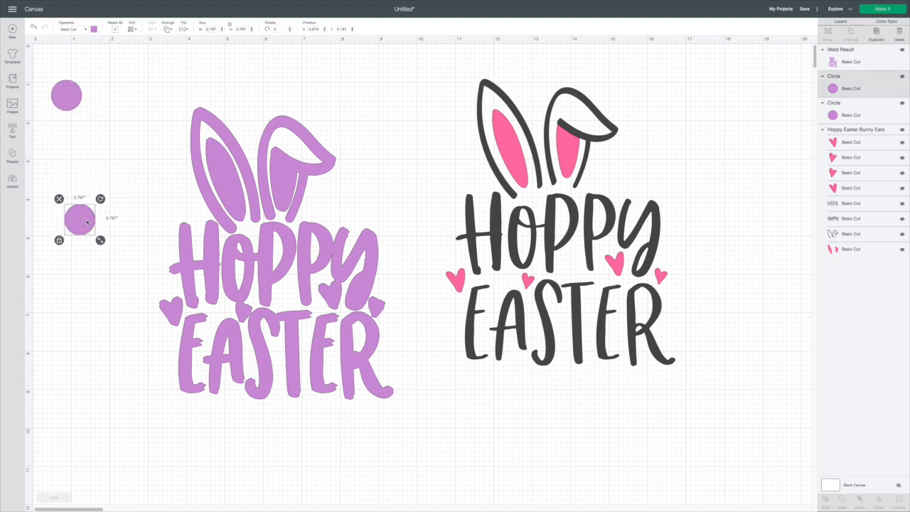
pyautogui.moveTo(241, 194); pyautogui.dragTo(250, 194)
pyautogui.click(80, 219)
pyautogui.moveTo(99, 241); pyautogui.dragTo(84, 221)
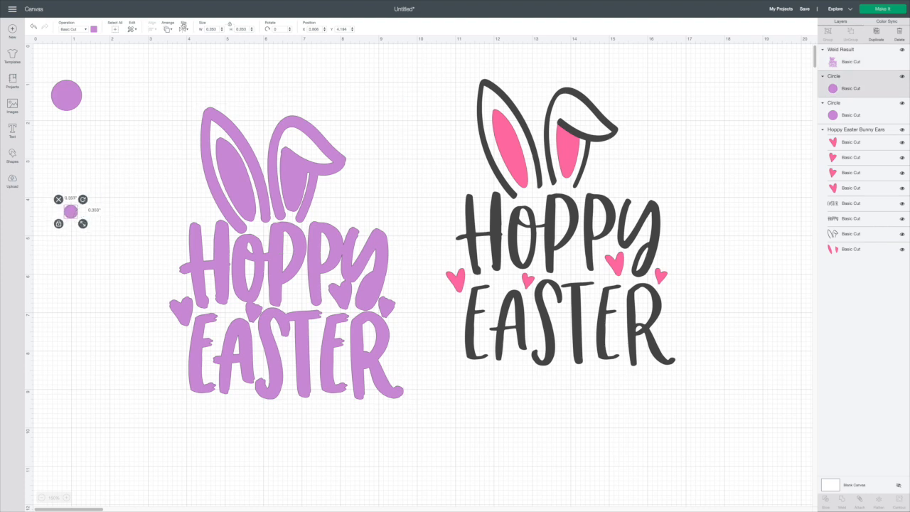
pyautogui.click(168, 29)
pyautogui.click(181, 37)
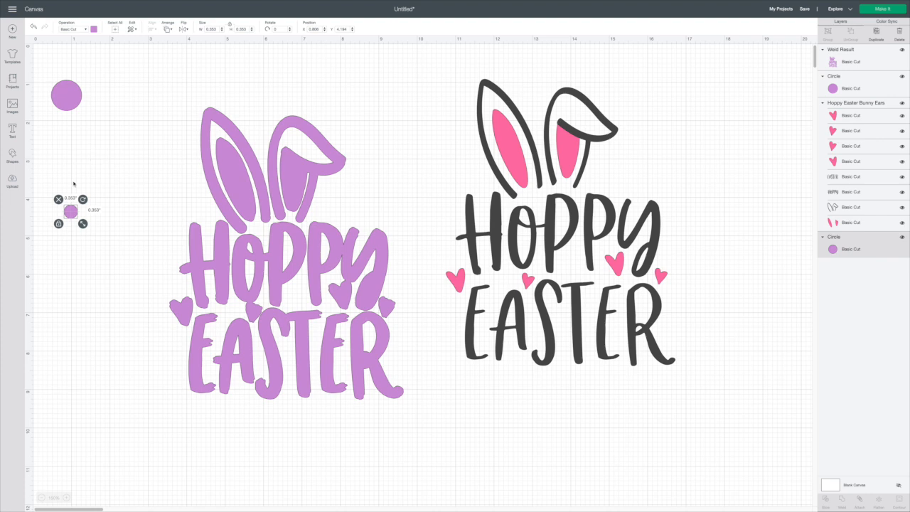
pyautogui.moveTo(73, 214); pyautogui.dragTo(275, 301)
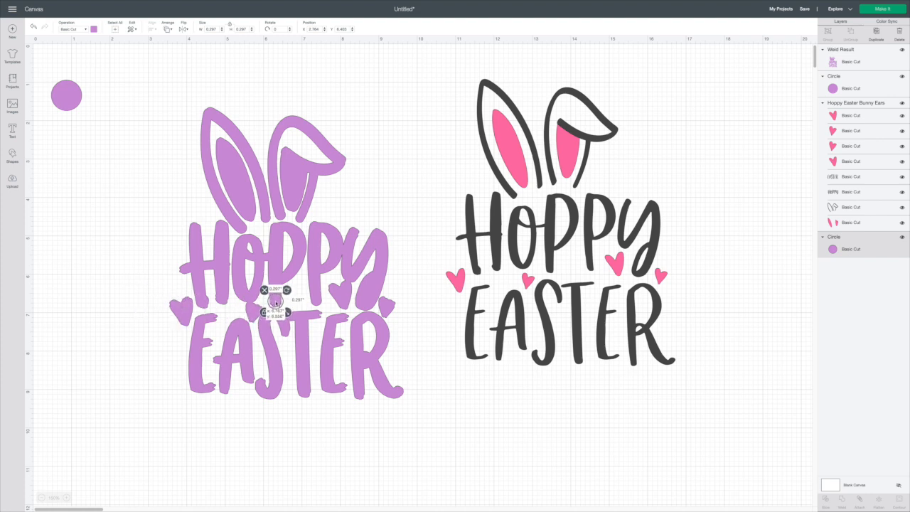
pyautogui.click(158, 275)
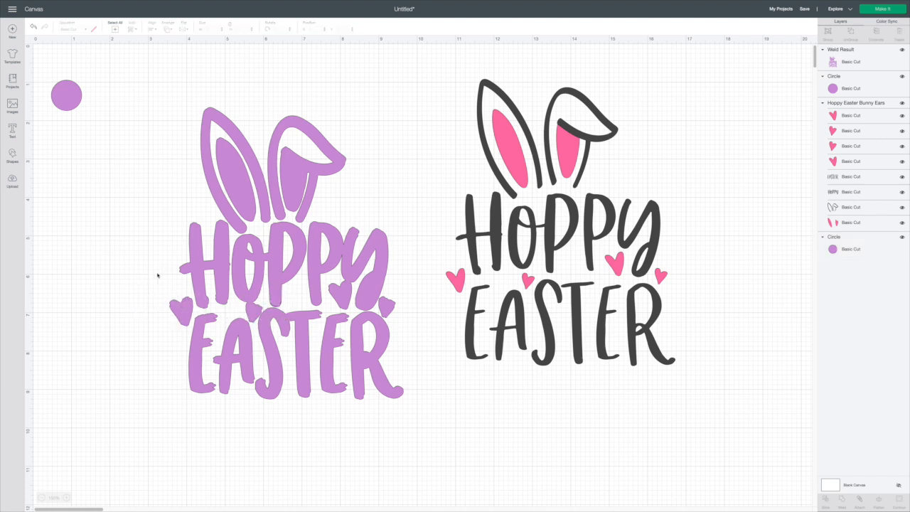
# - Nudge the outline over the circle behind the first P, weld the two together and move the welded outline up and left
pyautogui.click(277, 289)
pyautogui.moveTo(277, 289); pyautogui.dragTo(279, 289)
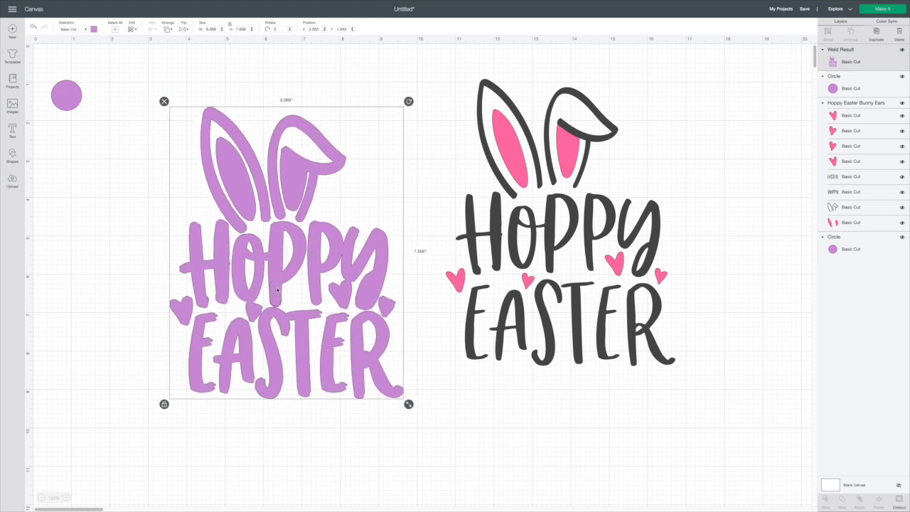
pyautogui.click(118, 273)
pyautogui.moveTo(143, 197); pyautogui.dragTo(410, 459)
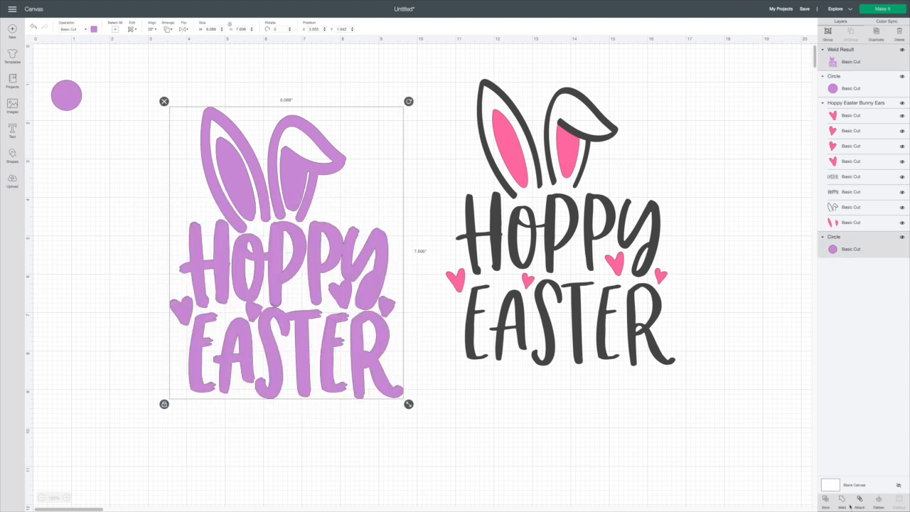
pyautogui.click(842, 500)
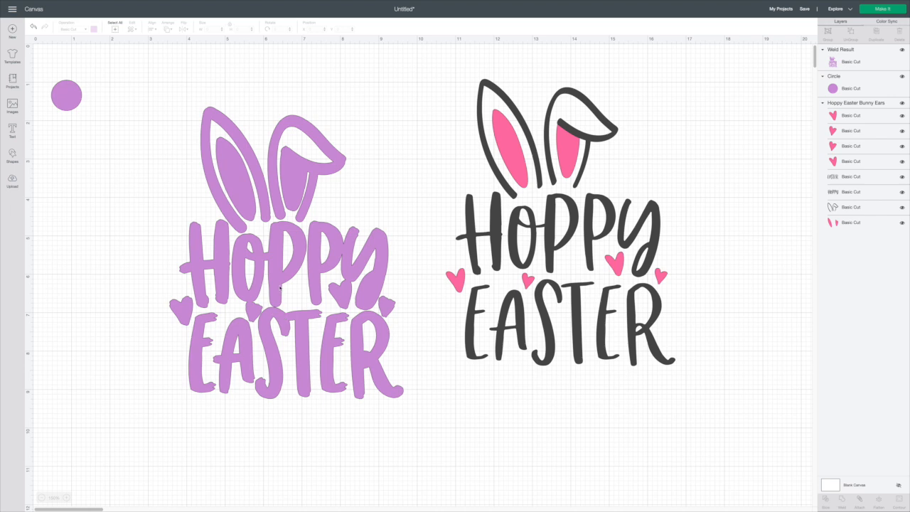
pyautogui.moveTo(269, 288); pyautogui.dragTo(268, 262)
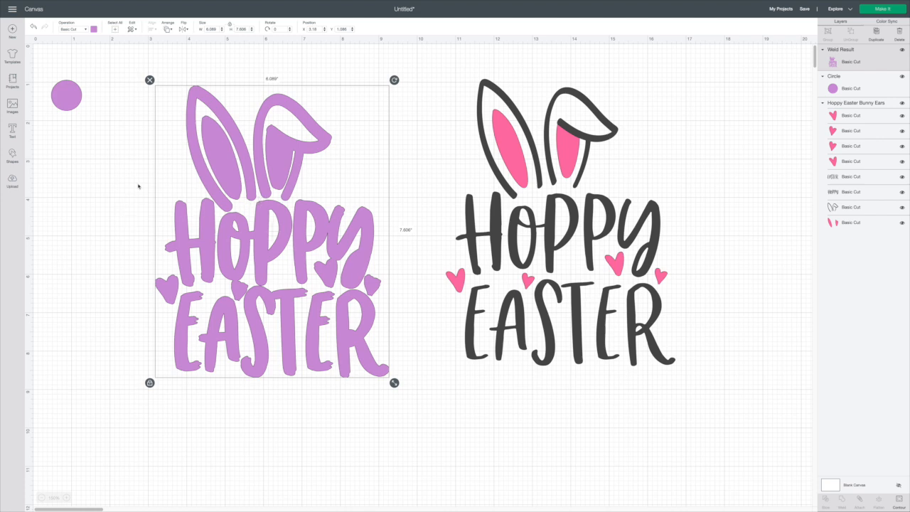
# - Duplicate the remaining large purple circle three times
pyautogui.click(69, 91)
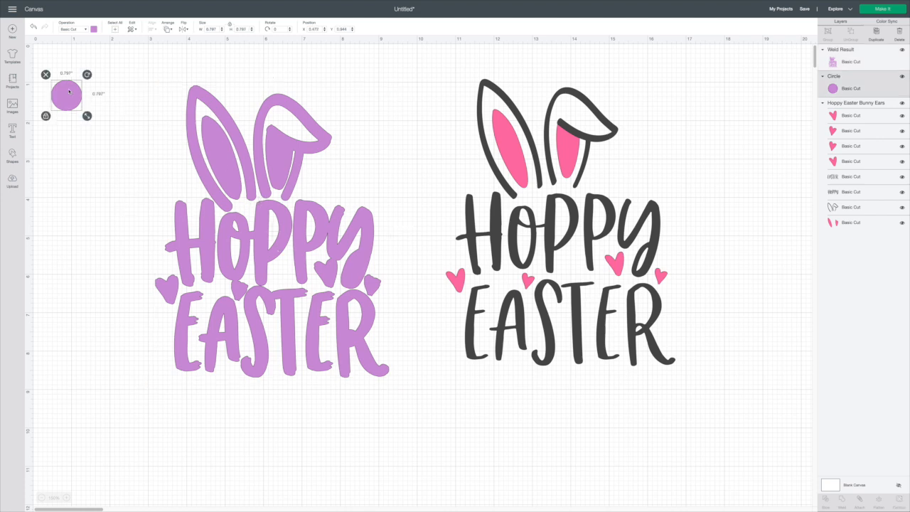
pyautogui.click(877, 31)
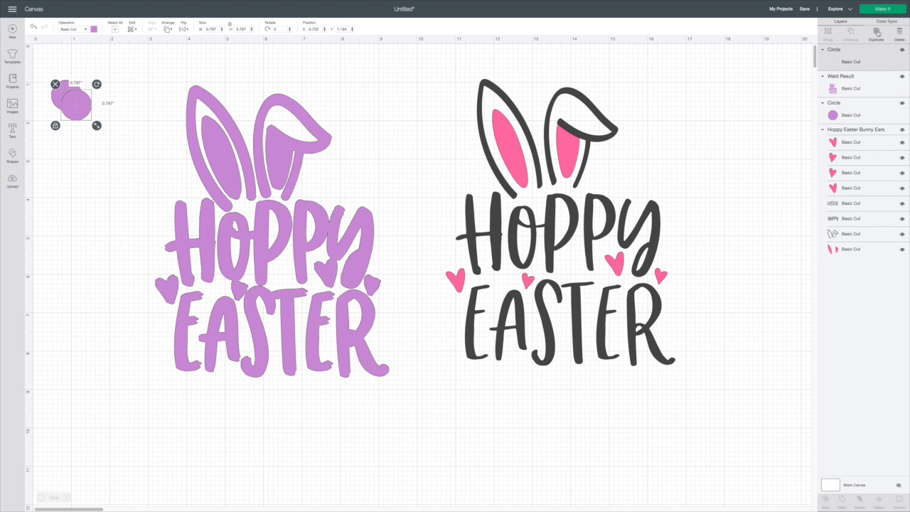
pyautogui.click(877, 32)
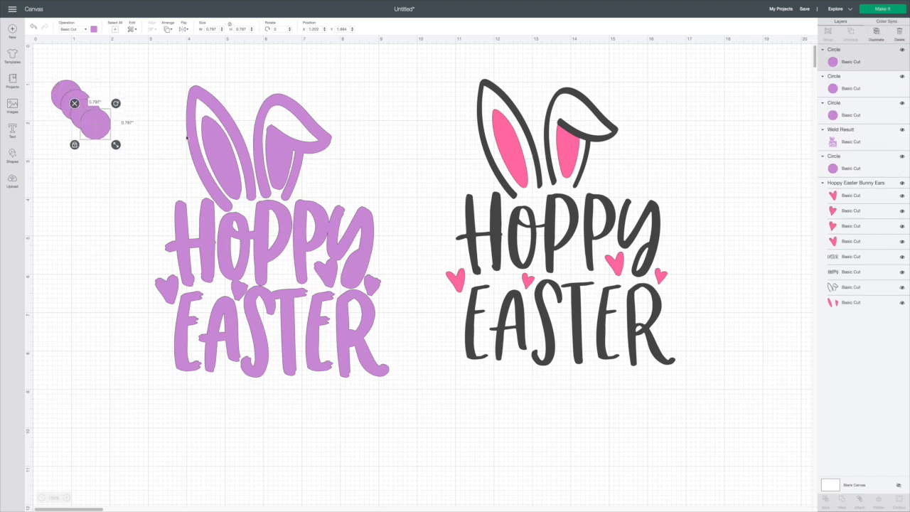
# - Resize a circle to about 0.34", place it behind the lower end of the H's left stem in HOPPY and weld it to the outline
pyautogui.moveTo(103, 132); pyautogui.dragTo(90, 195)
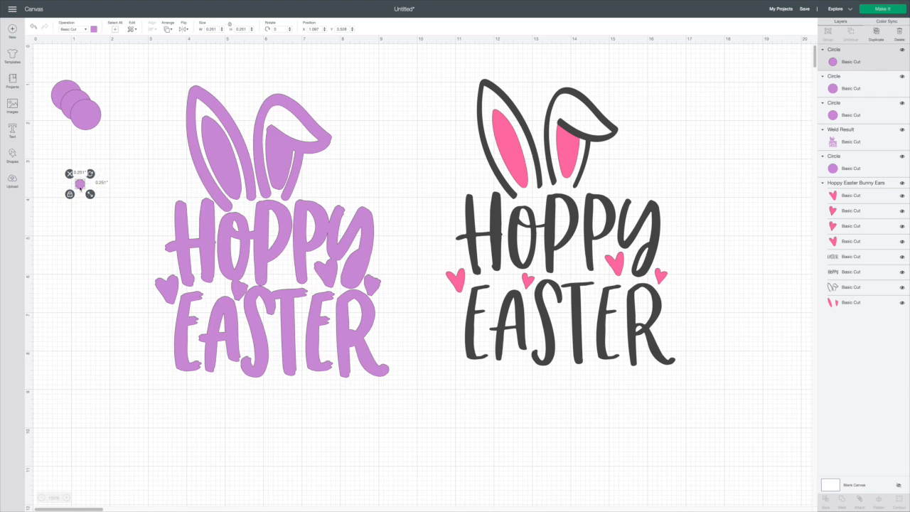
pyautogui.moveTo(84, 184); pyautogui.dragTo(191, 283)
pyautogui.click(168, 29)
pyautogui.click(186, 35)
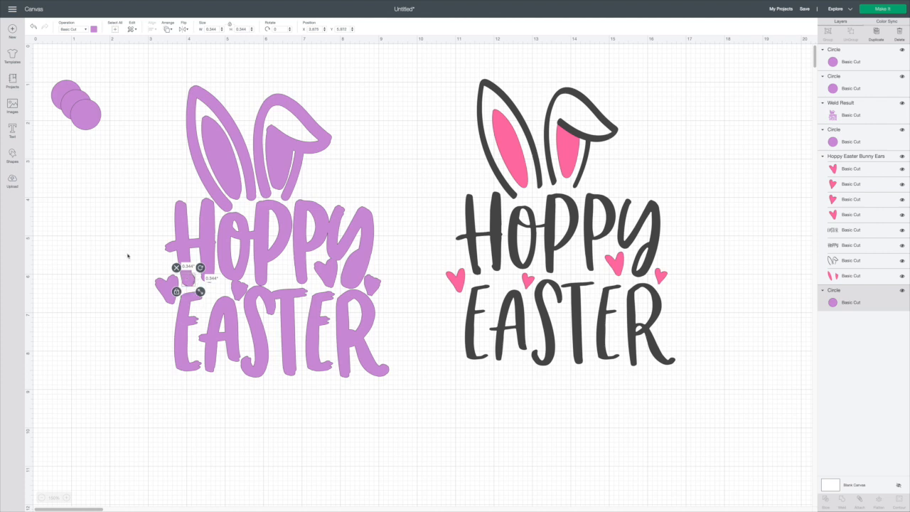
pyautogui.click(102, 244)
pyautogui.moveTo(132, 215); pyautogui.dragTo(301, 432)
pyautogui.click(842, 501)
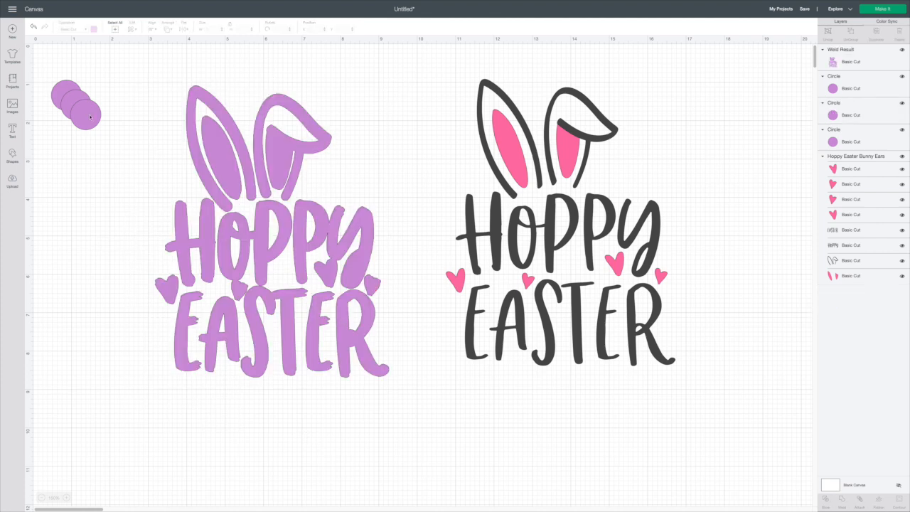
# - Send a small circle to the back, place it behind the lower end of the H's right stem in HOPPY and weld it
pyautogui.moveTo(94, 120); pyautogui.dragTo(210, 279)
pyautogui.click(168, 29)
pyautogui.click(177, 37)
pyautogui.click(112, 249)
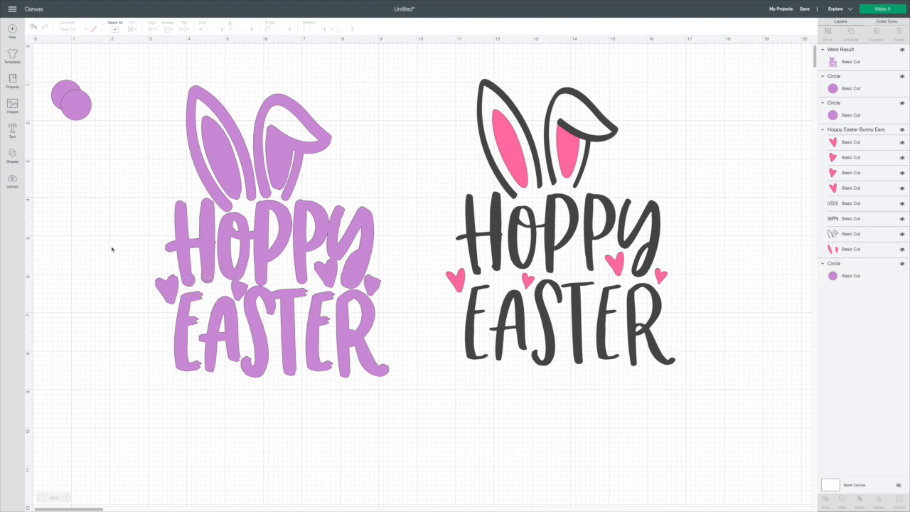
pyautogui.click(195, 259)
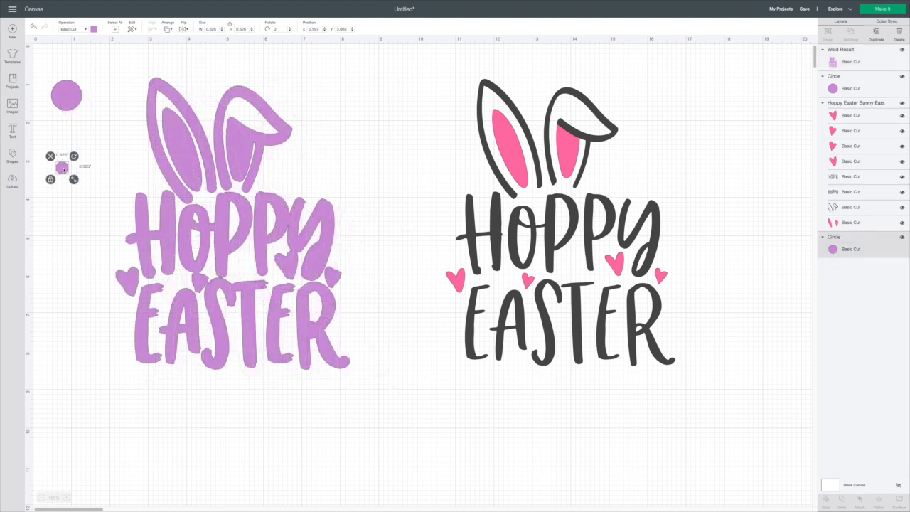
# - Place the circle of about 0.325" behind an upper tip of the y in HOPPY and weld it to the outline
pyautogui.moveTo(61, 163); pyautogui.dragTo(343, 185)
pyautogui.click(320, 187)
pyautogui.click(317, 180)
pyautogui.click(405, 194)
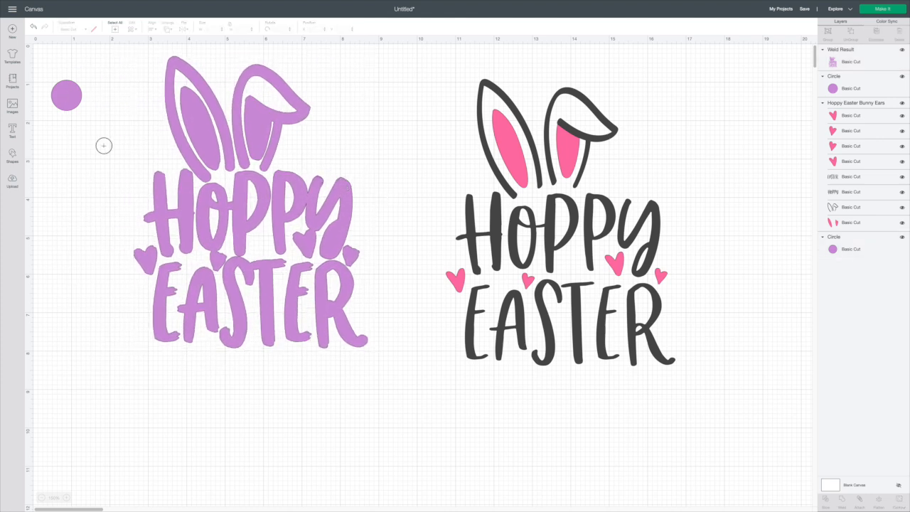
pyautogui.moveTo(104, 143); pyautogui.dragTo(400, 250)
pyautogui.click(842, 501)
# - Duplicate the remaining large purple circle three times
pyautogui.click(55, 99)
pyautogui.click(877, 34)
pyautogui.click(877, 34)
pyautogui.click(877, 33)
# - Shrink one circle to about 0.206", send it to the back and place it behind the left end of the H's crossbar
pyautogui.moveTo(103, 134); pyautogui.dragTo(115, 221)
pyautogui.click(168, 29)
pyautogui.click(183, 38)
pyautogui.moveTo(124, 226); pyautogui.dragTo(121, 224)
pyautogui.moveTo(112, 216); pyautogui.dragTo(147, 218)
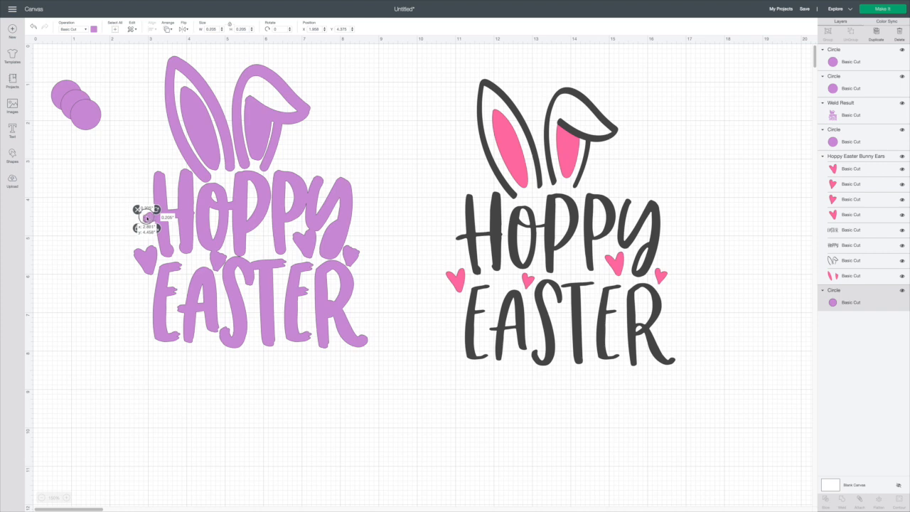
# - Nudge the outline over the circle at the H's crossbar and weld the two together
pyautogui.click(88, 208)
pyautogui.click(136, 200)
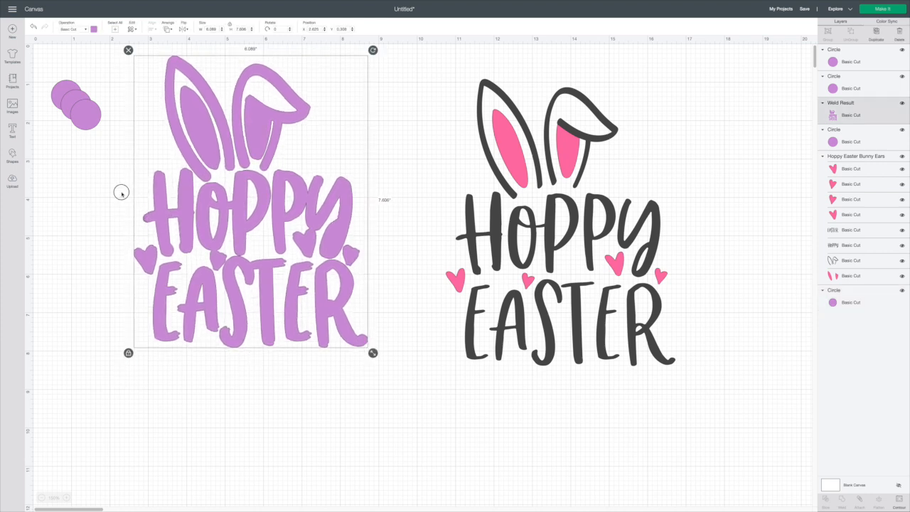
pyautogui.click(123, 192)
pyautogui.moveTo(86, 197); pyautogui.dragTo(390, 389)
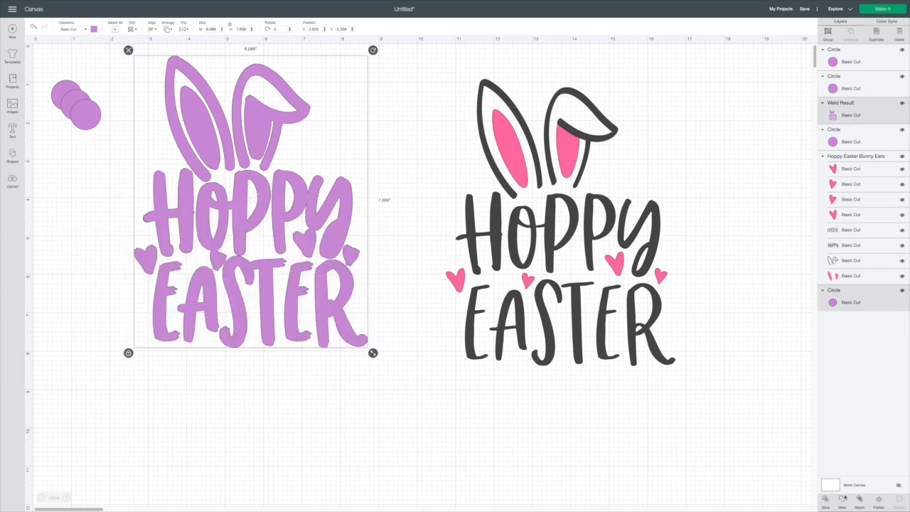
pyautogui.click(844, 498)
# - Send a small circle to the back, move the outline so the first E in EASTER covers it, and weld them
pyautogui.click(168, 28)
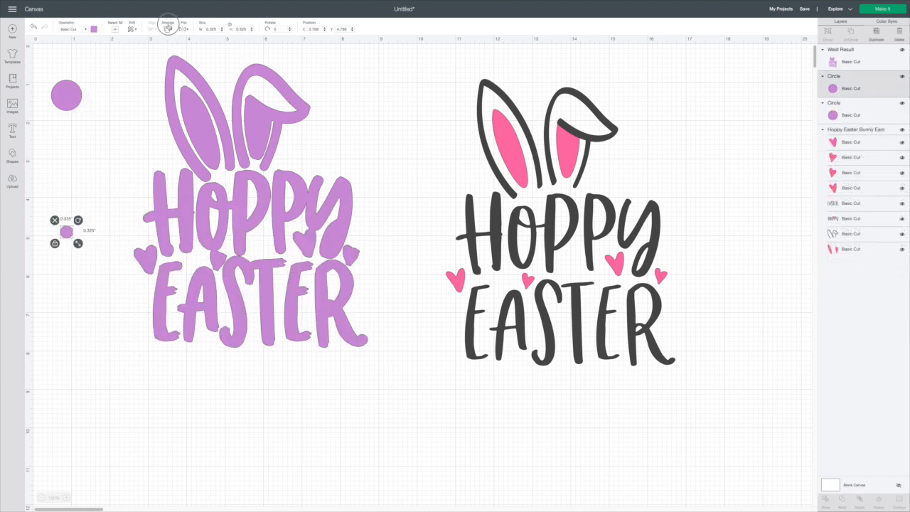
pyautogui.moveTo(66, 232); pyautogui.dragTo(102, 274)
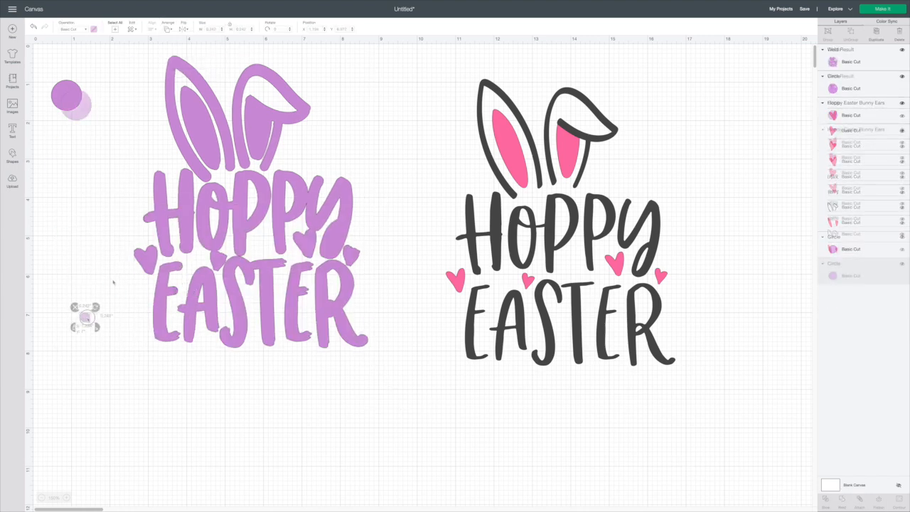
pyautogui.moveTo(88, 315); pyautogui.dragTo(112, 341)
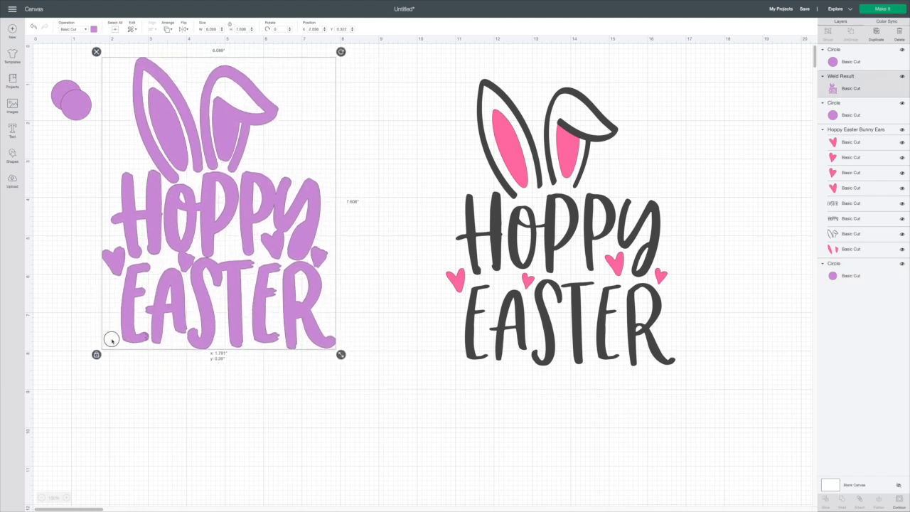
pyautogui.click(74, 262)
pyautogui.moveTo(71, 229); pyautogui.dragTo(408, 388)
pyautogui.click(841, 501)
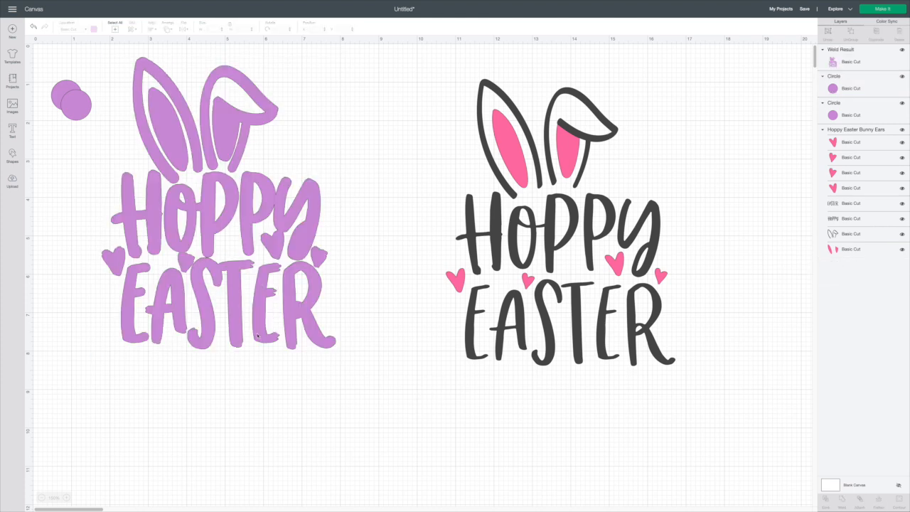
# - Place a small circle behind the lower end of the A's right leg in EASTER and weld it to the outline
pyautogui.moveTo(79, 107); pyautogui.dragTo(185, 335)
pyautogui.click(169, 29)
pyautogui.click(181, 38)
pyautogui.click(162, 368)
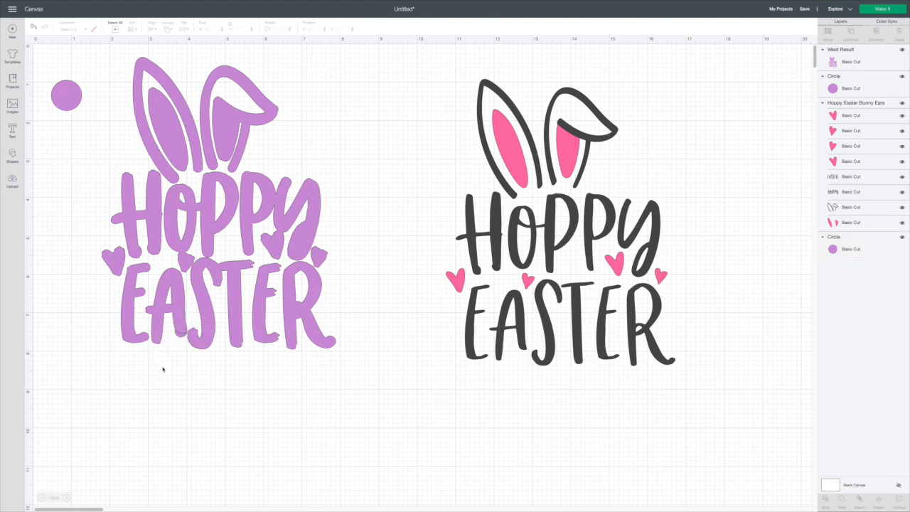
pyautogui.click(176, 315)
pyautogui.click(61, 305)
pyautogui.moveTo(54, 246); pyautogui.dragTo(317, 401)
pyautogui.click(842, 502)
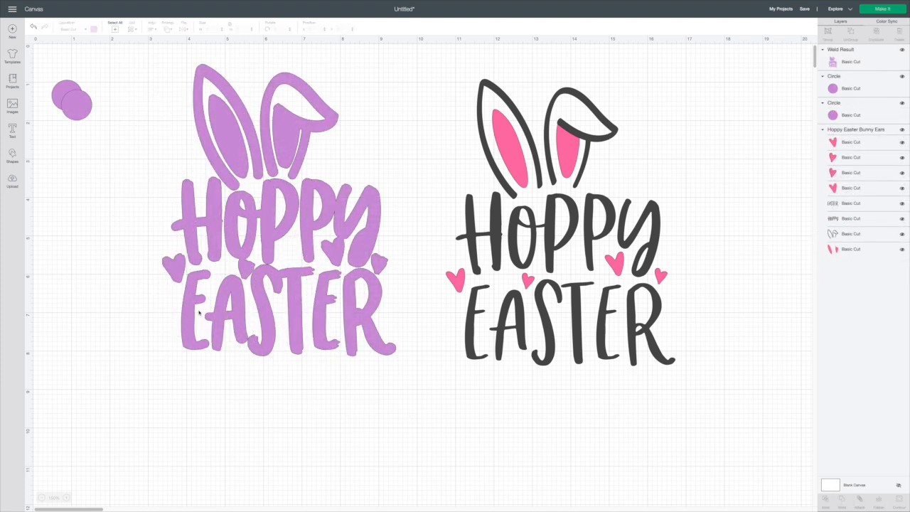
# - Place a circle of about 0.29" behind the lower left end of the S in EASTER and weld it to the outline
pyautogui.scroll(-1, 129, 300)
pyautogui.moveTo(77, 90); pyautogui.dragTo(250, 325)
pyautogui.click(169, 30)
pyautogui.click(184, 38)
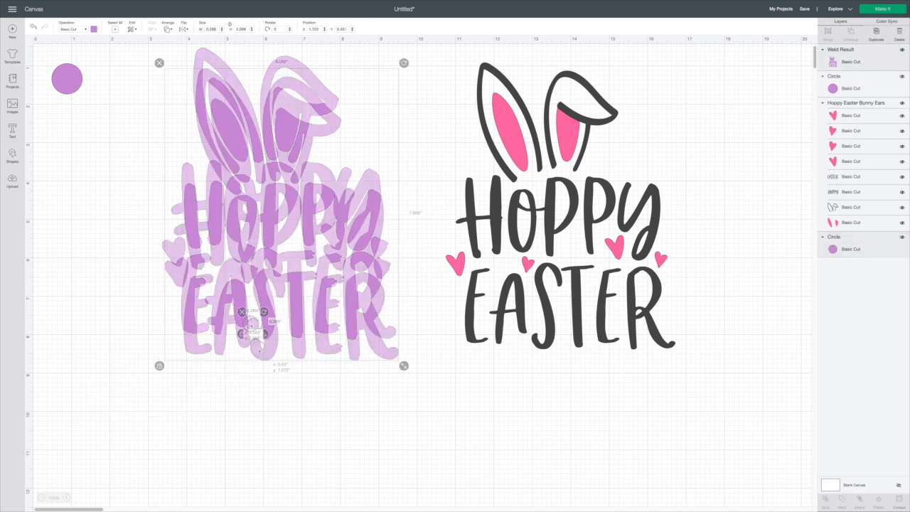
pyautogui.click(249, 376)
pyautogui.moveTo(96, 246); pyautogui.dragTo(379, 318)
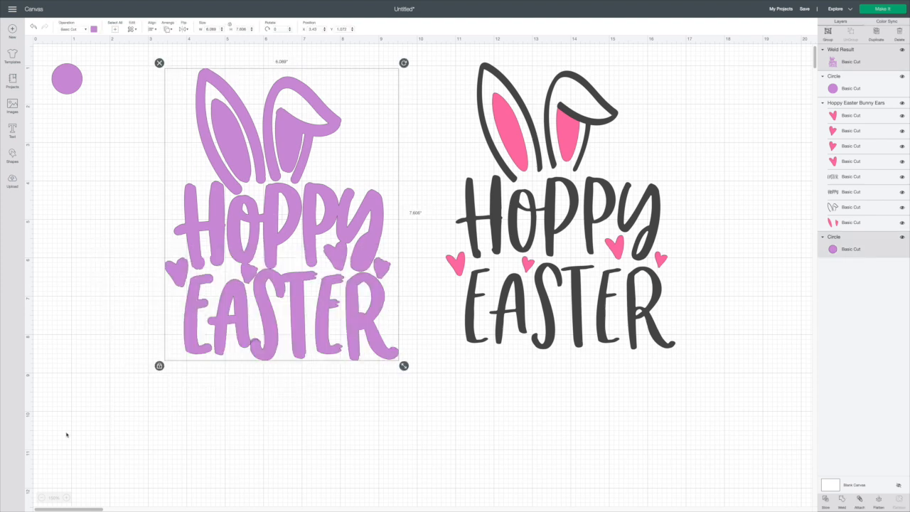
pyautogui.click(842, 499)
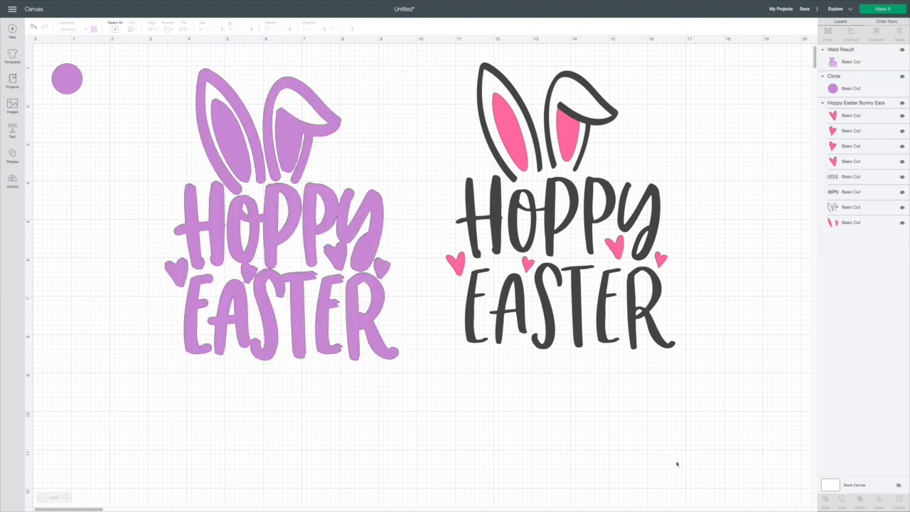
# - Resize a small circle to about 0.214", place it behind the upper right end of the S in EASTER and weld it
pyautogui.click(67, 78)
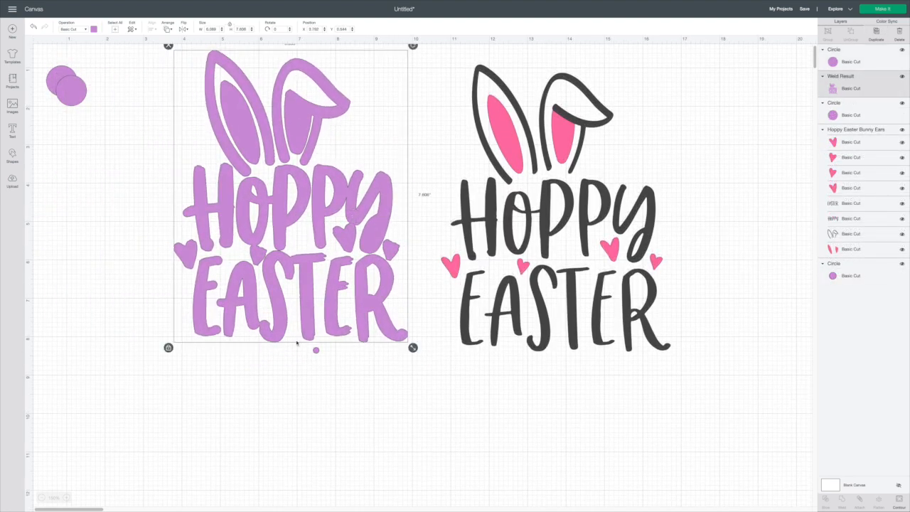
pyautogui.click(315, 352)
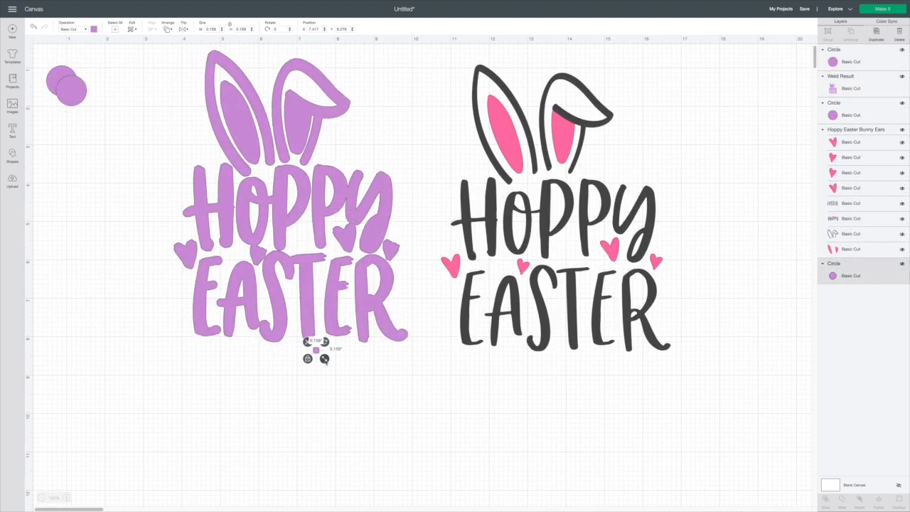
pyautogui.moveTo(315, 352); pyautogui.dragTo(288, 281)
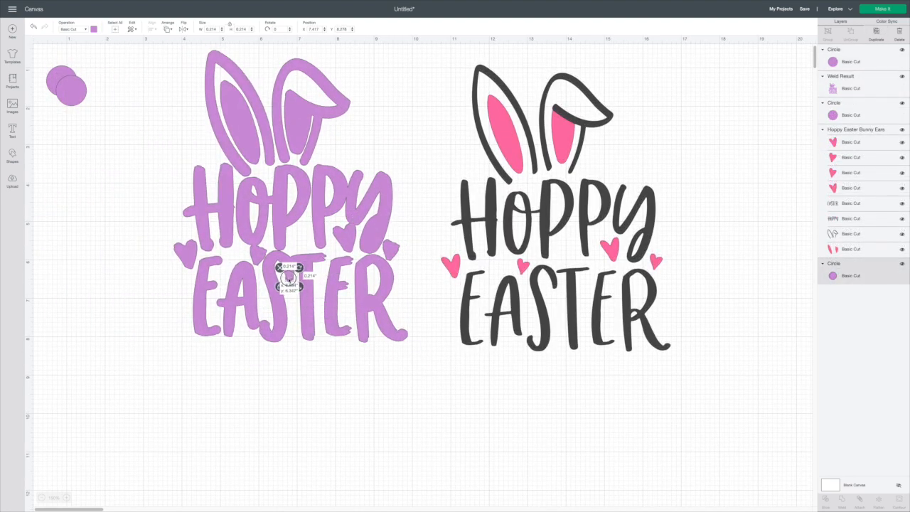
pyautogui.click(220, 376)
pyautogui.click(280, 282)
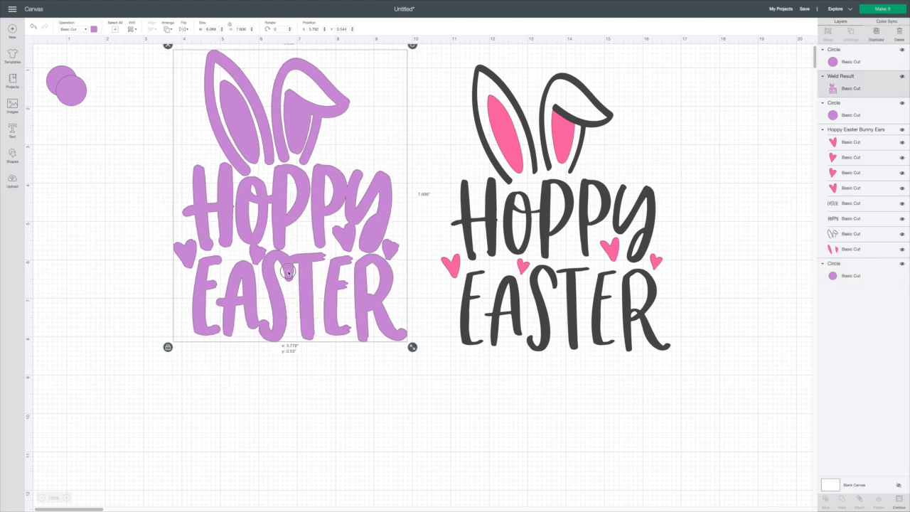
pyautogui.click(145, 235)
pyautogui.moveTo(144, 236); pyautogui.dragTo(387, 347)
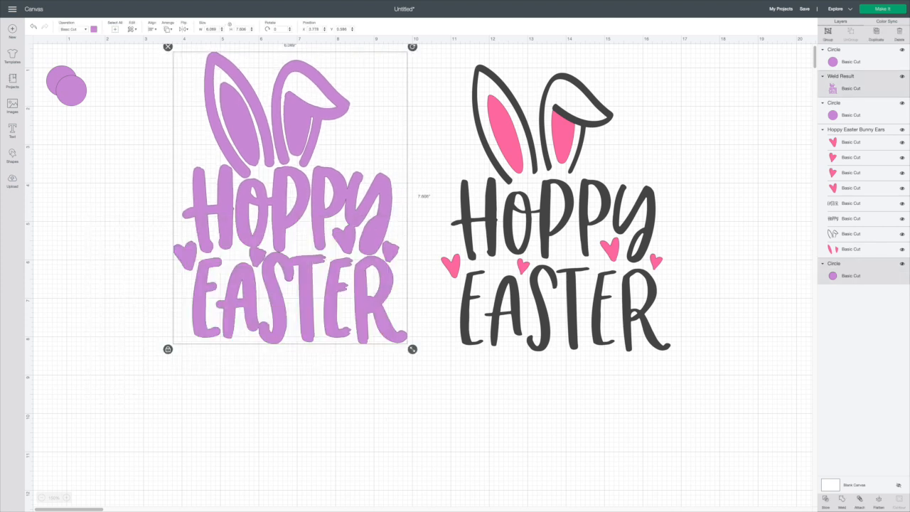
pyautogui.click(842, 502)
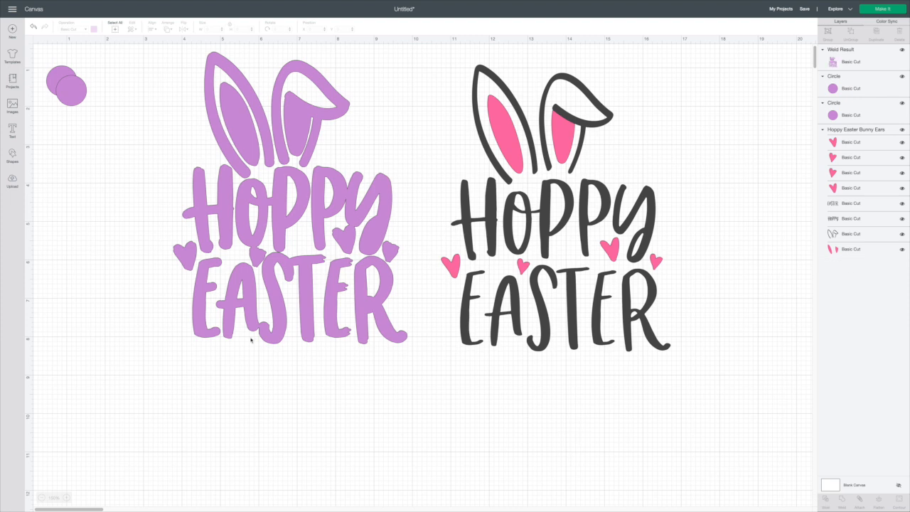
# - Shrink another circle, send it to the back behind the right end of the T's crossbar in EASTER and weld it
pyautogui.moveTo(75, 94); pyautogui.dragTo(97, 194)
pyautogui.moveTo(116, 212); pyautogui.dragTo(94, 191)
pyautogui.click(168, 28)
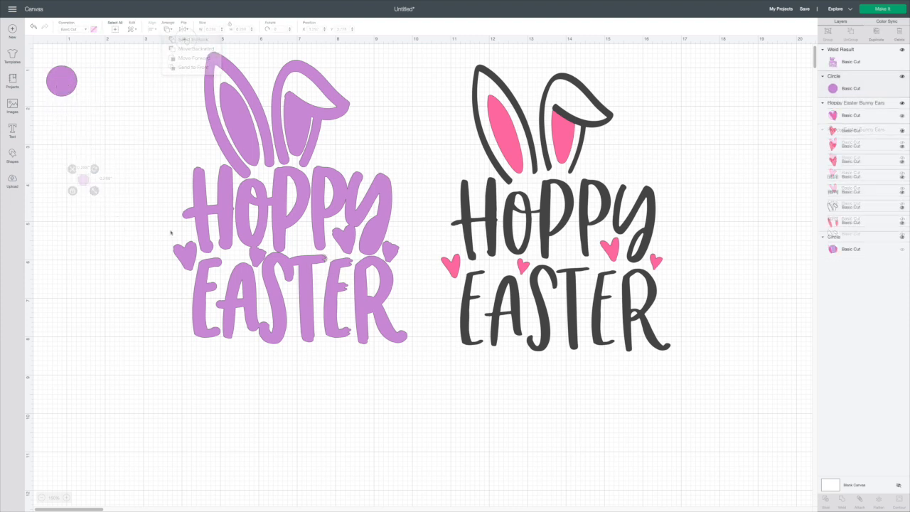
pyautogui.moveTo(158, 198); pyautogui.dragTo(422, 392)
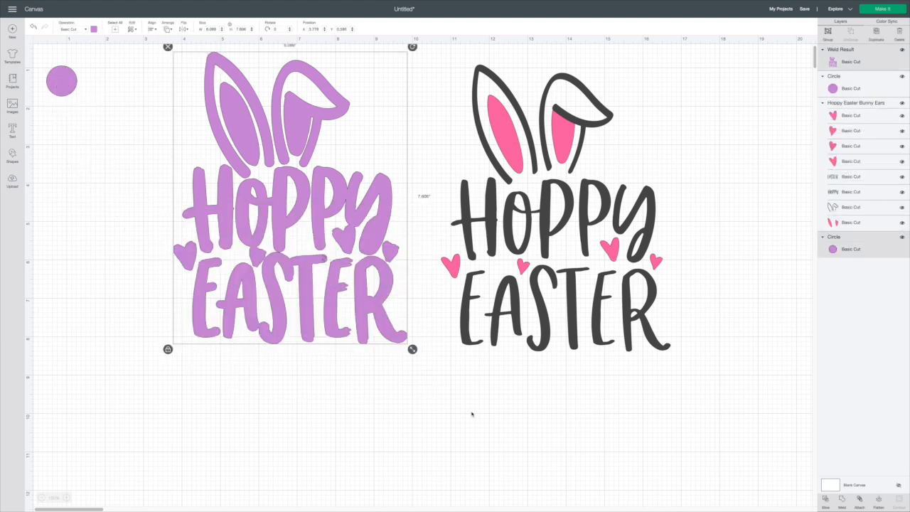
pyautogui.click(842, 501)
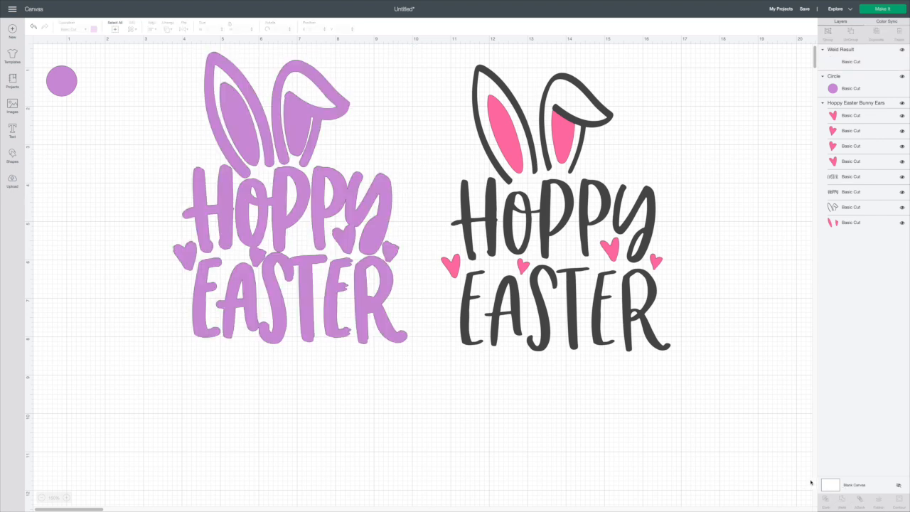
# - Duplicate the last large purple circle twice
pyautogui.click(63, 82)
pyautogui.click(877, 34)
pyautogui.click(877, 34)
# - Send a small circle to the back behind the upper arm of the second E in EASTER and weld it to the outline
pyautogui.moveTo(81, 104); pyautogui.dragTo(417, 284)
pyautogui.click(168, 28)
pyautogui.click(178, 39)
pyautogui.moveTo(427, 293); pyautogui.dragTo(349, 261)
pyautogui.click(423, 278)
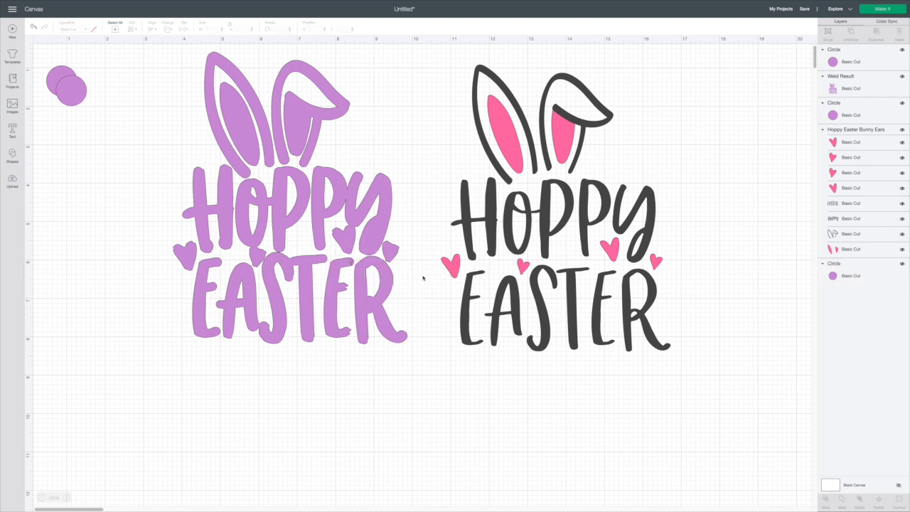
pyautogui.moveTo(136, 184); pyautogui.dragTo(406, 402)
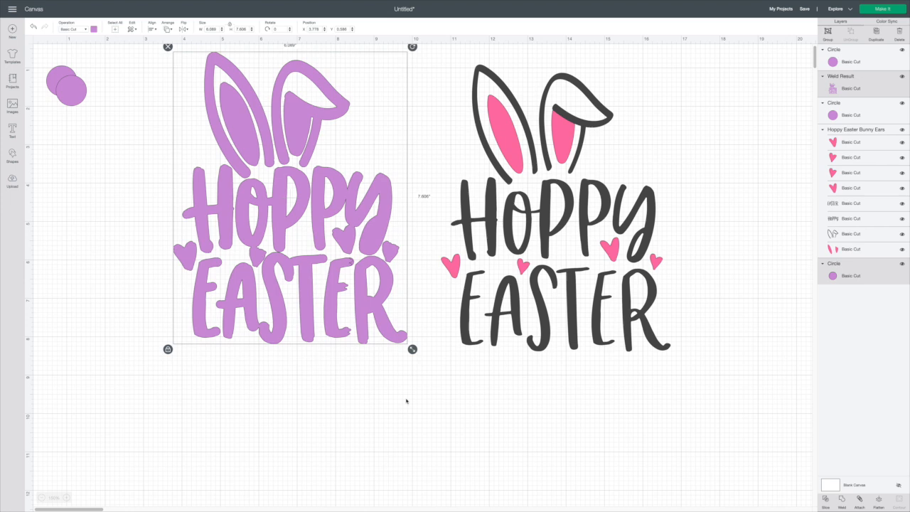
pyautogui.click(843, 501)
# - Place a small circle behind the lower arm of the second E in EASTER and weld it to the outline
pyautogui.moveTo(71, 90); pyautogui.dragTo(346, 327)
pyautogui.click(296, 382)
pyautogui.moveTo(118, 199); pyautogui.dragTo(432, 446)
pyautogui.click(843, 499)
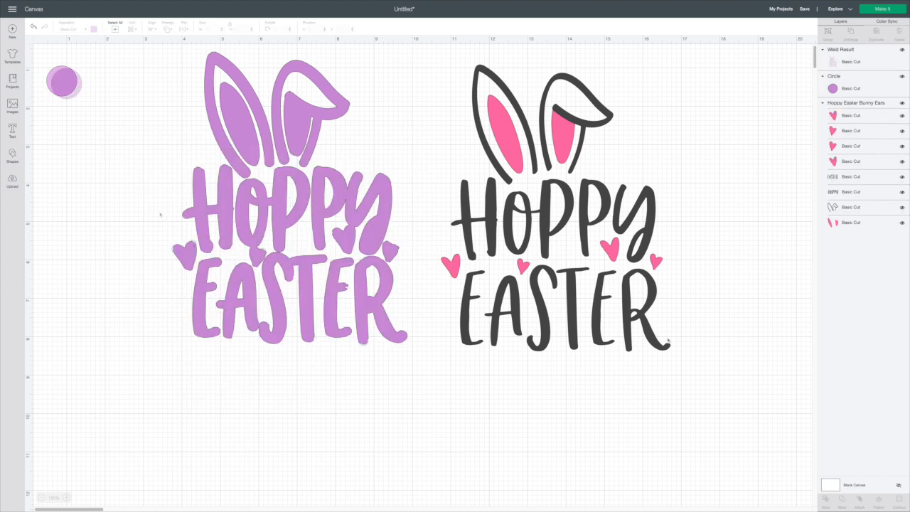
# - Duplicate the large circle, send a shrunken circle to the back behind the leftmost heart's rough edge and weld it to the outline
pyautogui.moveTo(84, 87); pyautogui.dragTo(120, 345)
pyautogui.click(878, 33)
pyautogui.moveTo(143, 360); pyautogui.dragTo(228, 338)
pyautogui.click(168, 29)
pyautogui.click(186, 40)
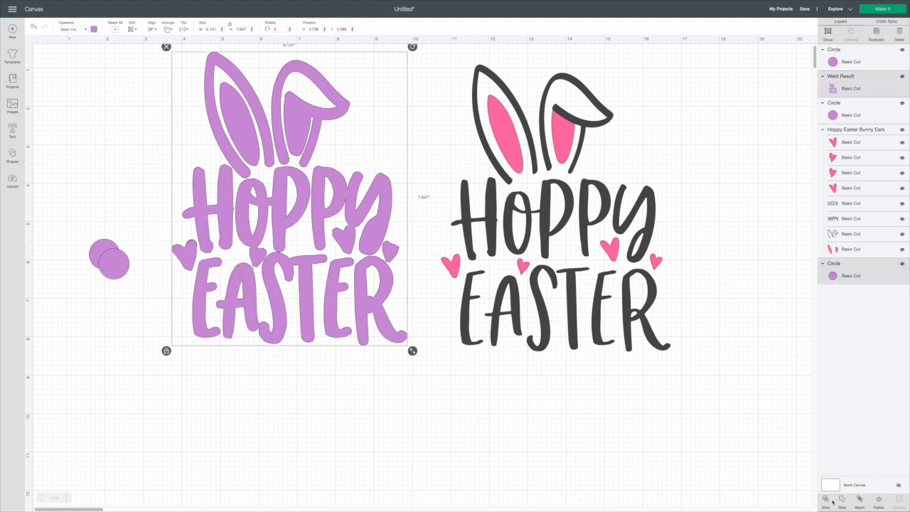
pyautogui.click(841, 500)
# - Shrink another circle, send it to the back and place it behind the lower tip of the leftmost heart
pyautogui.moveTo(118, 268); pyautogui.dragTo(188, 270)
pyautogui.click(168, 29)
pyautogui.click(178, 36)
pyautogui.click(155, 312)
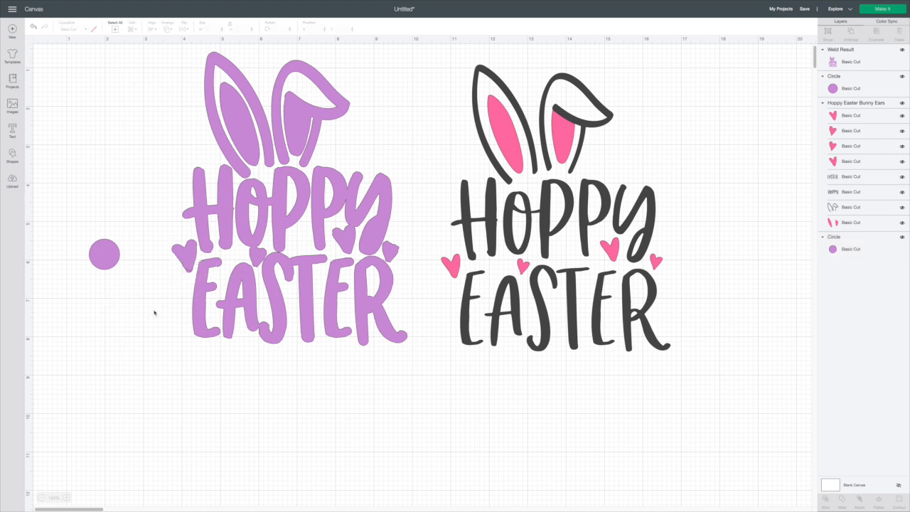
# - Nudge the outline over the circle at the leftmost heart's lower tip and weld the two together
pyautogui.click(190, 273)
pyautogui.moveTo(247, 198)
pyautogui.mouseDown()
pyautogui.moveTo(233, 201)
pyautogui.moveTo(259, 199)
pyautogui.mouseUp()
pyautogui.click(184, 270)
pyautogui.moveTo(217, 258); pyautogui.dragTo(185, 259)
pyautogui.moveTo(187, 261); pyautogui.dragTo(187, 261)
pyautogui.moveTo(127, 230); pyautogui.dragTo(227, 395)
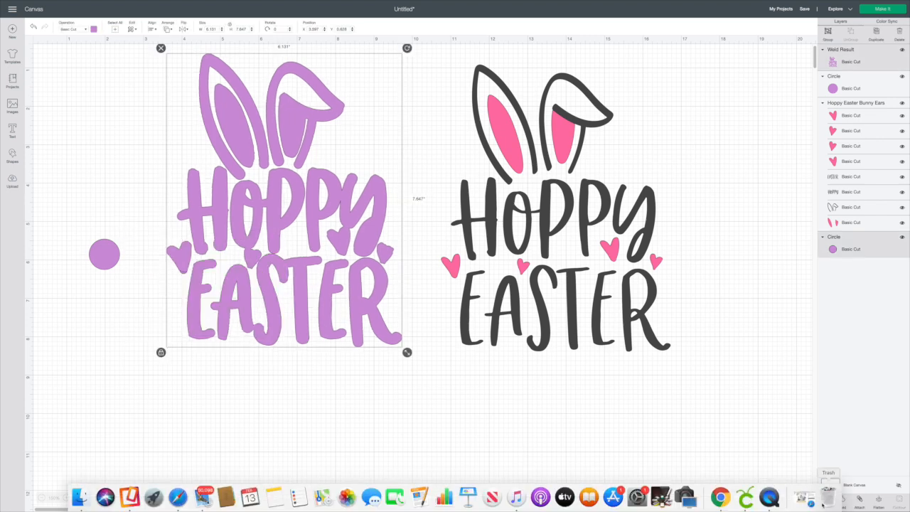
# - Move the outline down and left over the next small circle at the back and weld the two together
pyautogui.moveTo(206, 273); pyautogui.dragTo(206, 274)
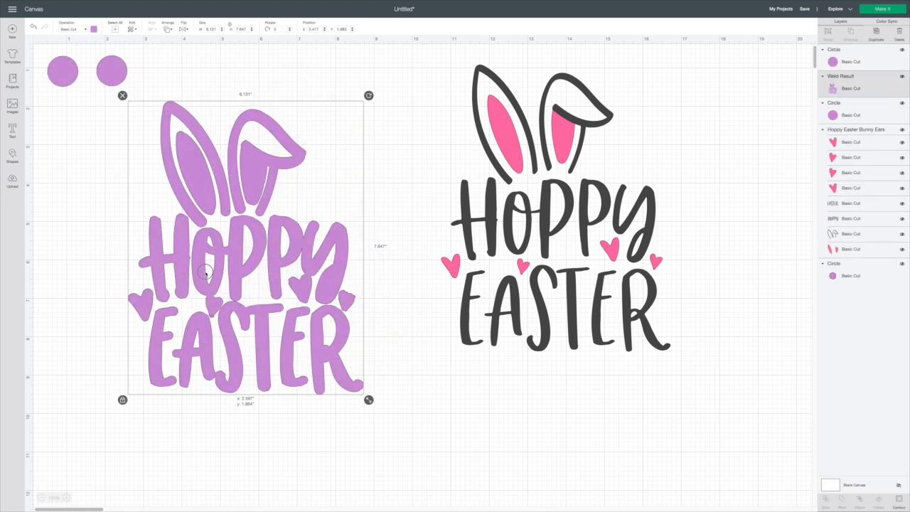
pyautogui.moveTo(107, 235); pyautogui.dragTo(384, 445)
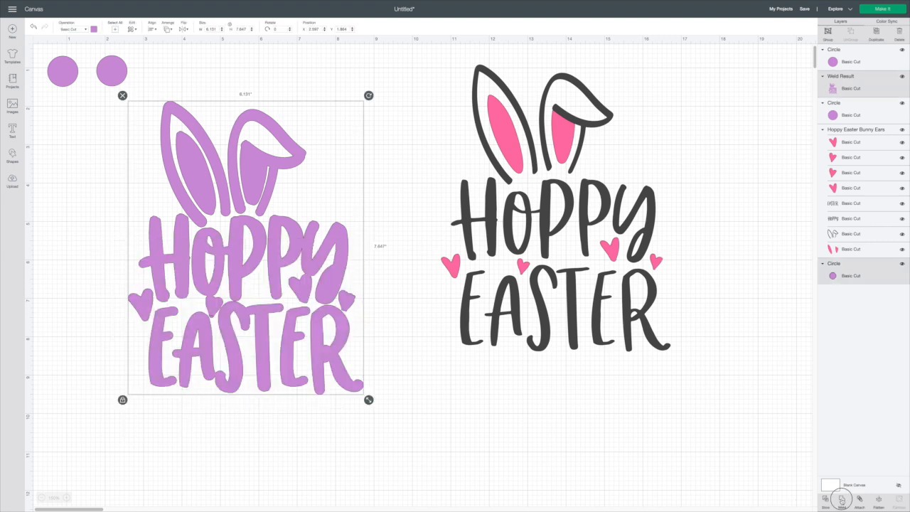
pyautogui.click(843, 500)
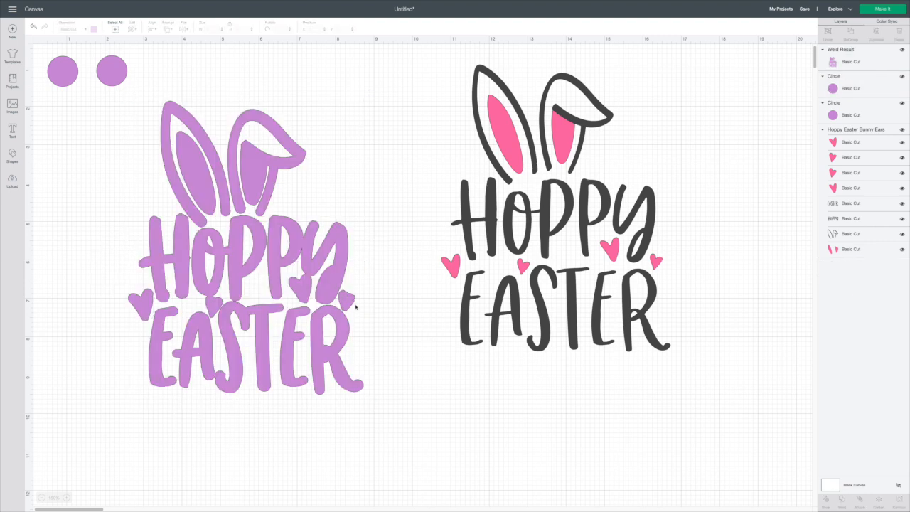
# - Place a circle of about 0.177" at the back behind the lower tip of the heart below the y and weld it
pyautogui.moveTo(123, 67); pyautogui.dragTo(297, 284)
pyautogui.click(168, 30)
pyautogui.click(189, 39)
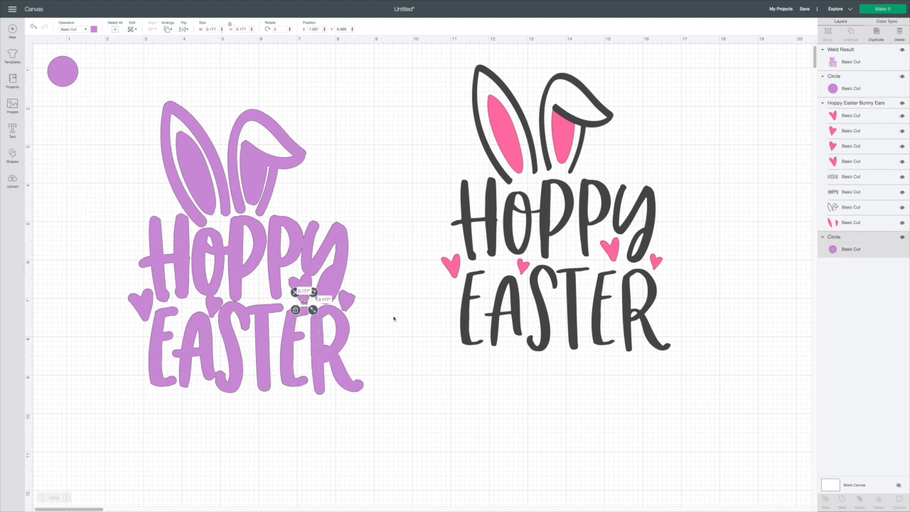
pyautogui.click(395, 319)
pyautogui.click(300, 286)
pyautogui.moveTo(105, 216); pyautogui.dragTo(415, 379)
pyautogui.click(842, 500)
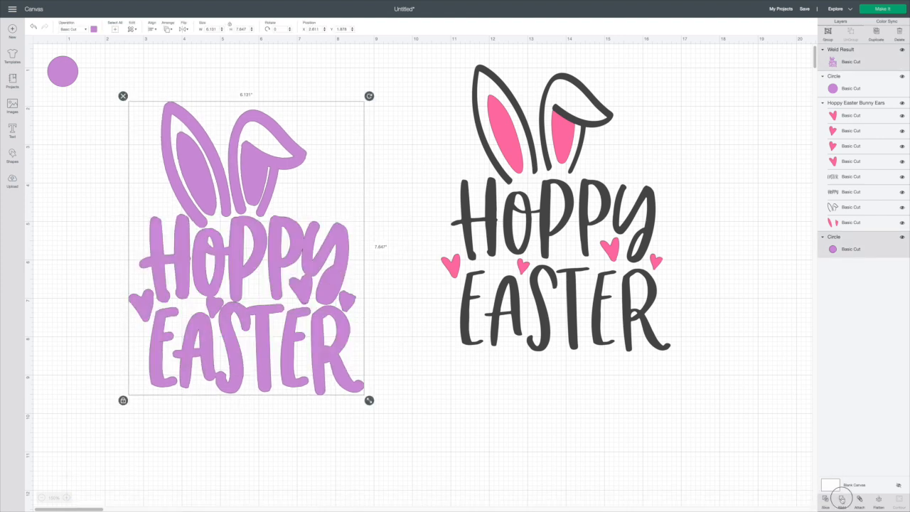
# - Duplicate the large spare circle, fit the outline over the small circle at the back, and weld these two together
pyautogui.click(62, 71)
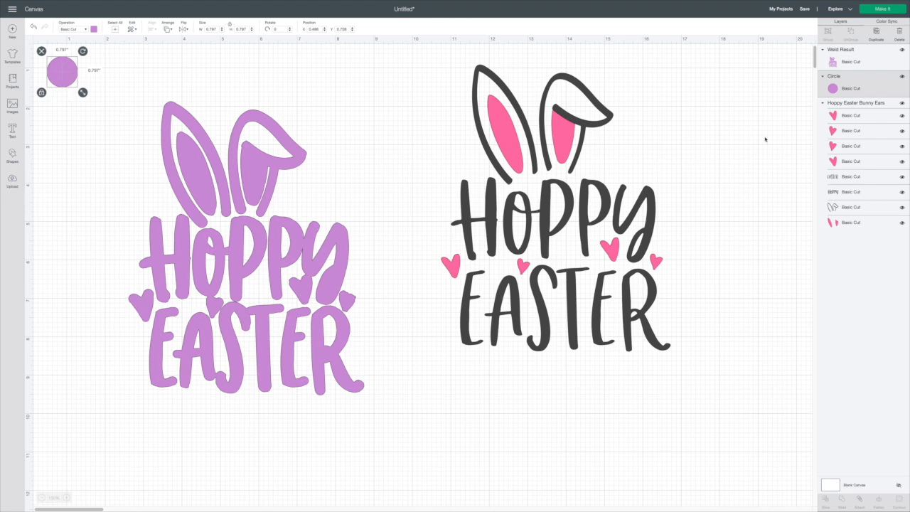
pyautogui.click(876, 33)
pyautogui.click(877, 33)
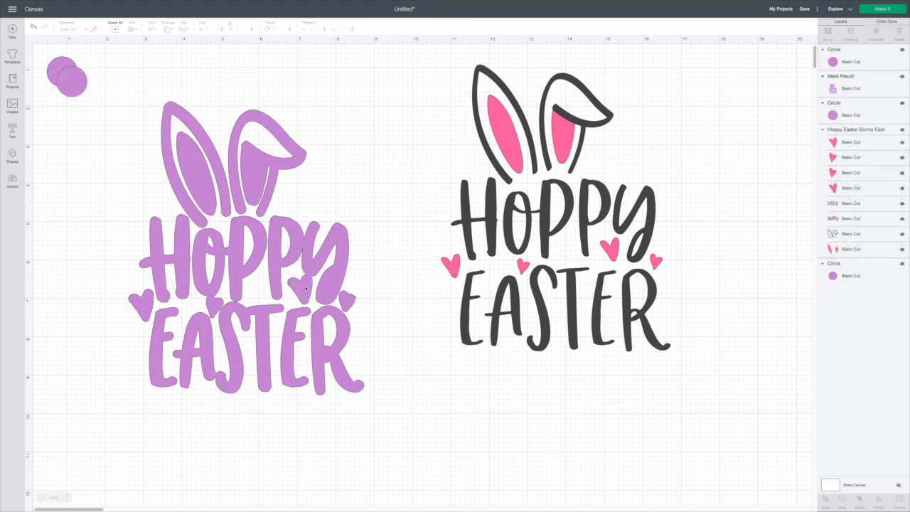
pyautogui.click(306, 288)
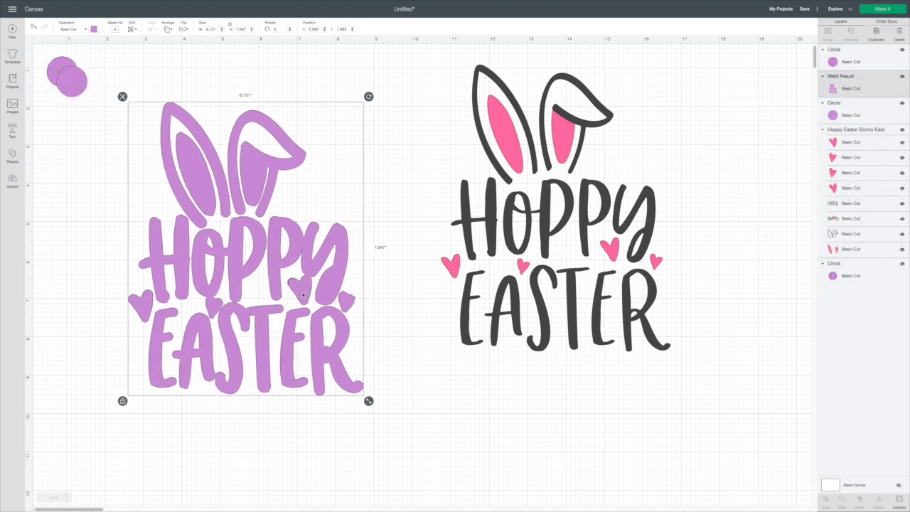
pyautogui.moveTo(59, 206); pyautogui.dragTo(387, 382)
pyautogui.click(847, 504)
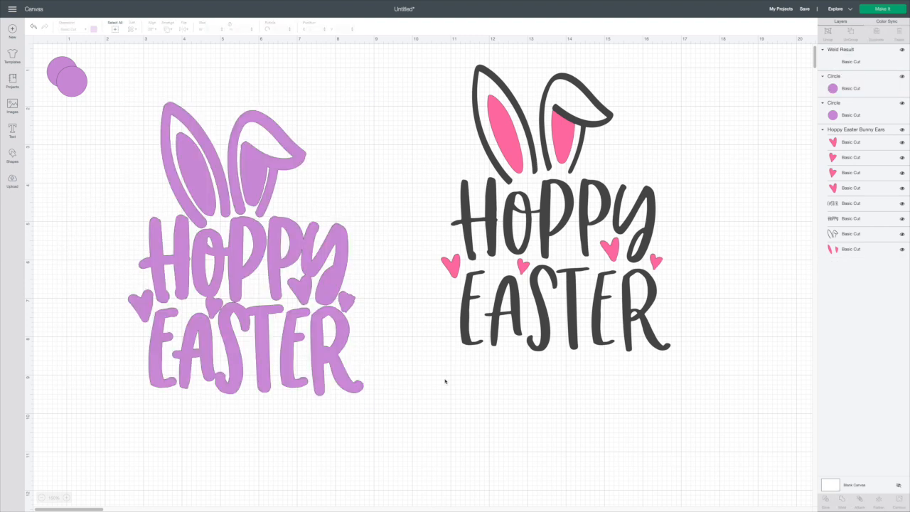
# - Send a shrunken copy of the circle to the back, fit it behind the tip of the heart under the y, and weld it
pyautogui.moveTo(72, 80); pyautogui.dragTo(301, 292)
pyautogui.click(168, 29)
pyautogui.click(181, 38)
pyautogui.click(304, 303)
pyautogui.click(408, 313)
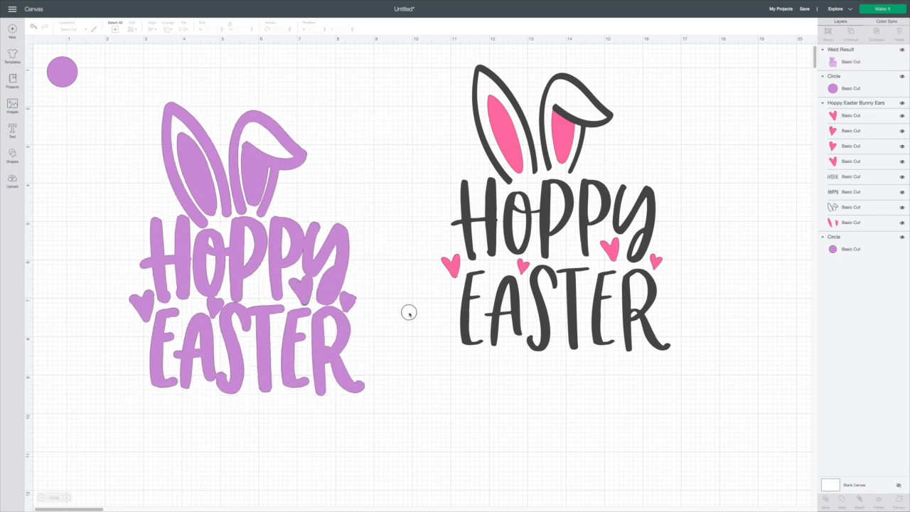
pyautogui.moveTo(94, 241); pyautogui.dragTo(357, 313)
pyautogui.click(844, 503)
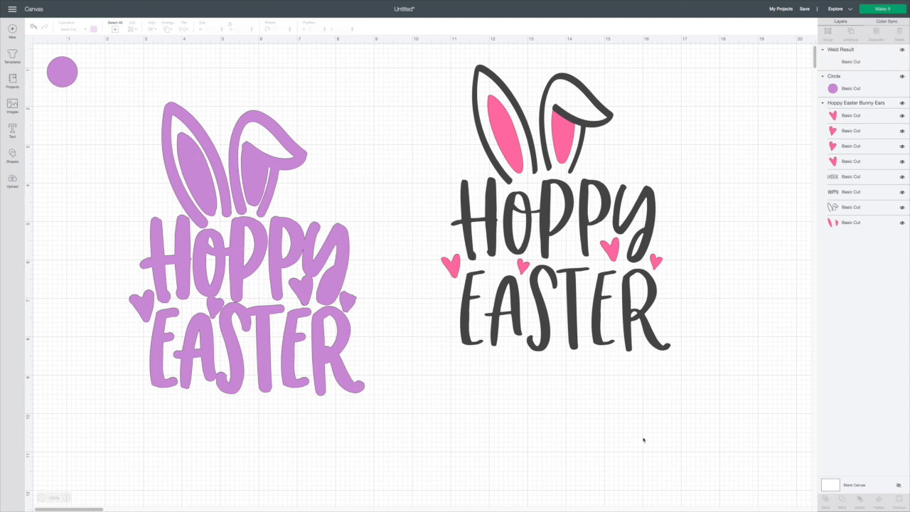
# - Duplicate the spare circle, shrink the copy, send it to the back and place it behind the rightmost heart's outer lobe
pyautogui.click(62, 72)
pyautogui.click(873, 30)
pyautogui.click(874, 30)
pyautogui.moveTo(82, 92); pyautogui.dragTo(354, 297)
pyautogui.click(168, 29)
pyautogui.click(183, 38)
# - Place a second circle of about 0.223" at the back behind the rightmost heart and weld both circles to the outline
pyautogui.moveTo(73, 83); pyautogui.dragTo(347, 298)
pyautogui.click(168, 29)
pyautogui.click(183, 38)
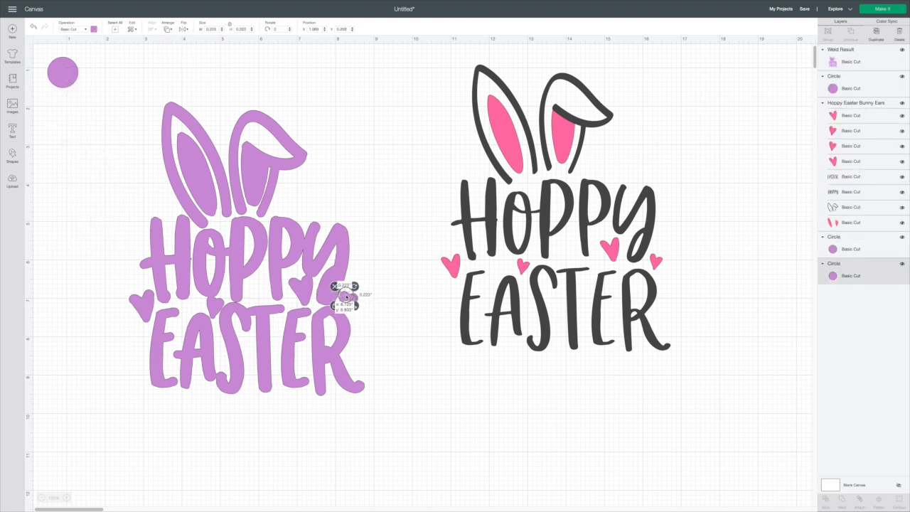
pyautogui.click(390, 299)
pyautogui.moveTo(83, 190); pyautogui.dragTo(433, 422)
pyautogui.click(843, 502)
pyautogui.click(548, 419)
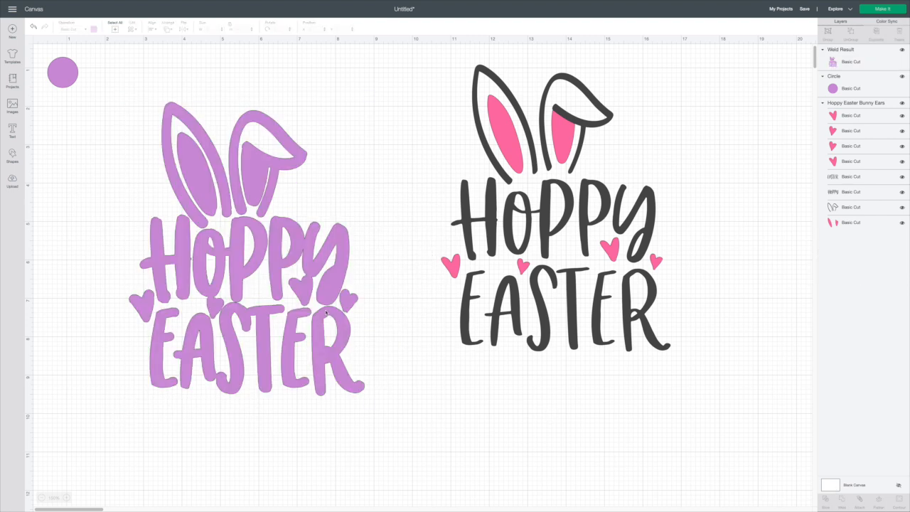
# - Duplicate the spare circle, shift the outline up and left over another small circle at the back, and weld these two
pyautogui.click(62, 72)
pyautogui.click(876, 33)
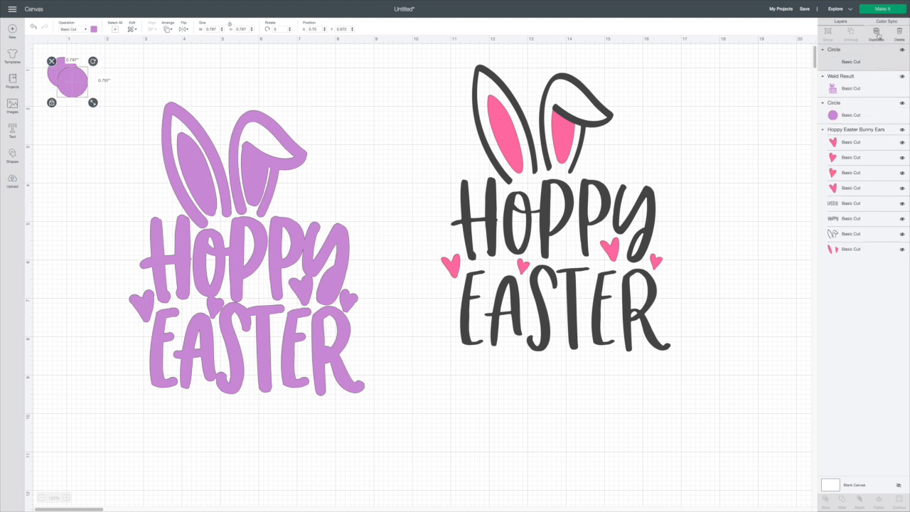
pyautogui.moveTo(81, 92); pyautogui.dragTo(76, 172)
pyautogui.hotkey('ctrl', 'shift', '[')
pyautogui.moveTo(45, 245); pyautogui.dragTo(425, 475)
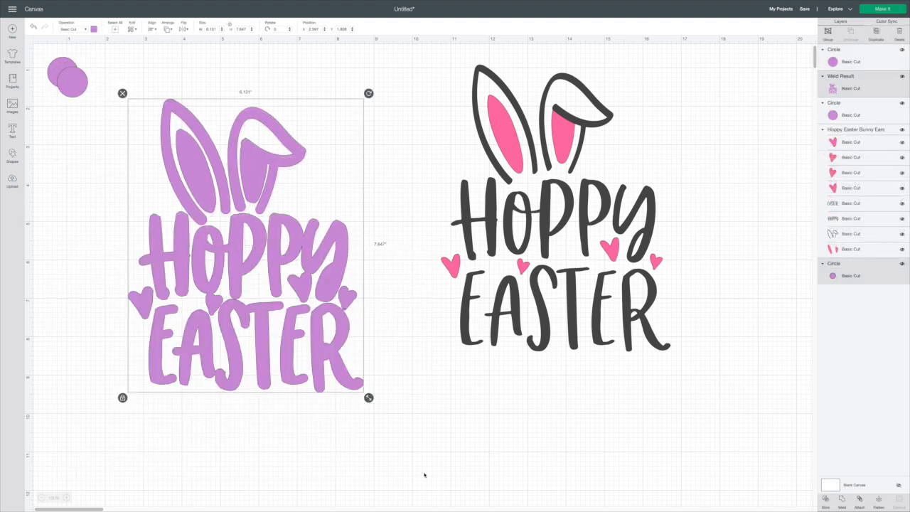
pyautogui.click(843, 502)
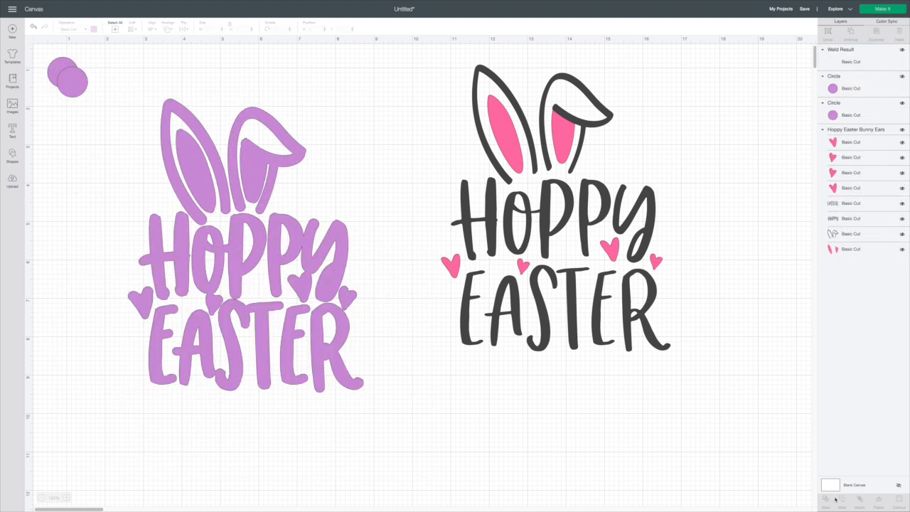
# - Delete the two overlapping spare circles from the canvas
pyautogui.click(496, 430)
pyautogui.click(79, 78)
pyautogui.click(52, 61)
pyautogui.moveTo(61, 70); pyautogui.dragTo(58, 67)
pyautogui.click(43, 50)
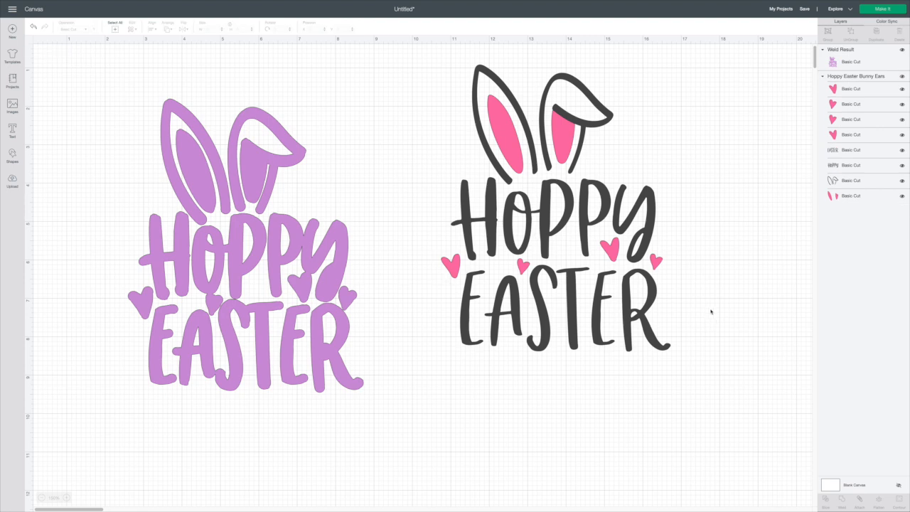
# - Attach all layers of the original Hoppy Easter Bunny Ears design together and recolor it black
pyautogui.moveTo(431, 96); pyautogui.dragTo(705, 415)
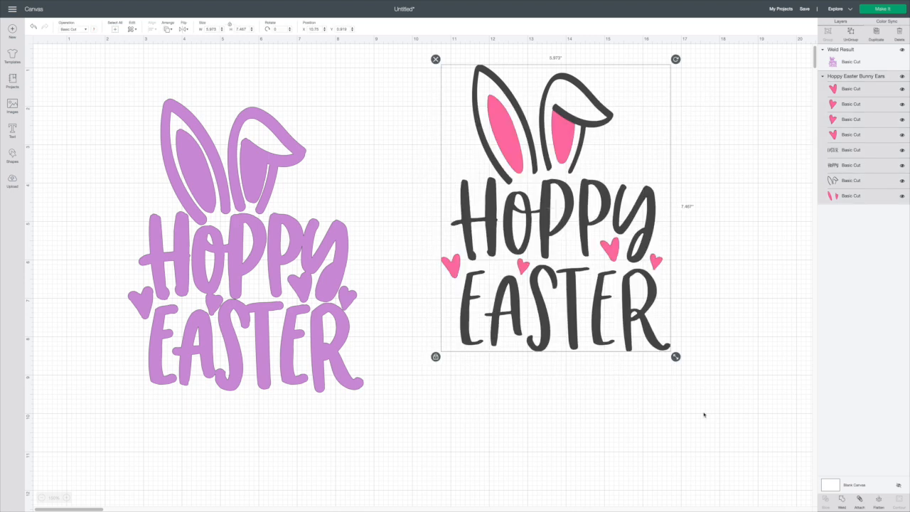
pyautogui.click(861, 501)
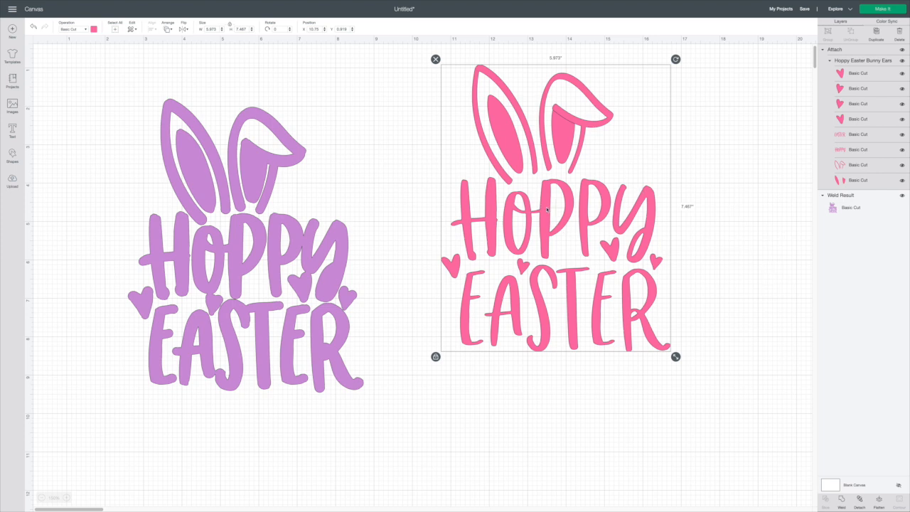
pyautogui.click(94, 29)
pyautogui.click(146, 98)
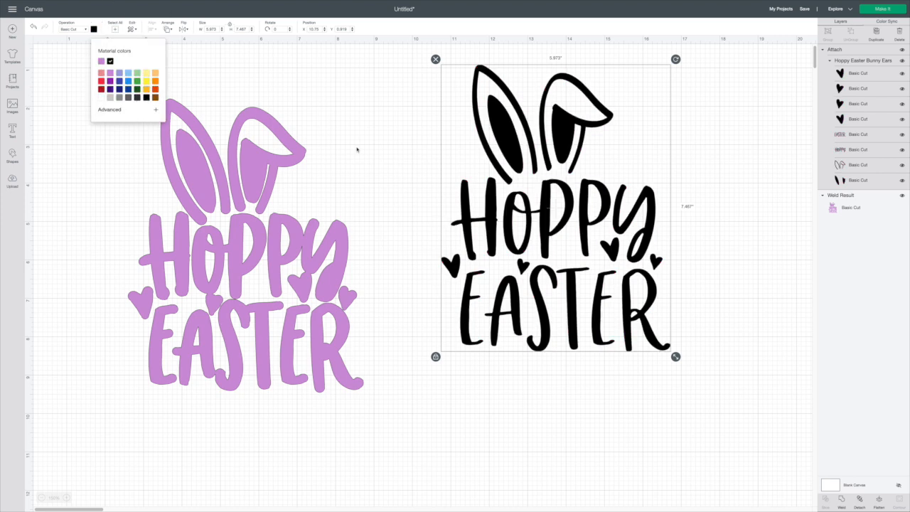
# - Move the black design onto the purple outline and center it so the border shows evenly all around
pyautogui.moveTo(509, 141); pyautogui.dragTo(200, 177)
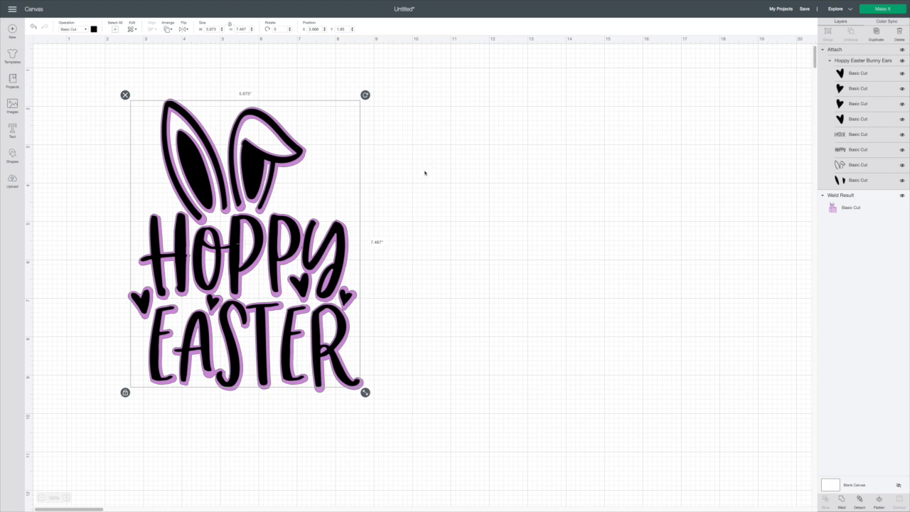
pyautogui.moveTo(249, 154); pyautogui.dragTo(250, 158)
pyautogui.click(489, 176)
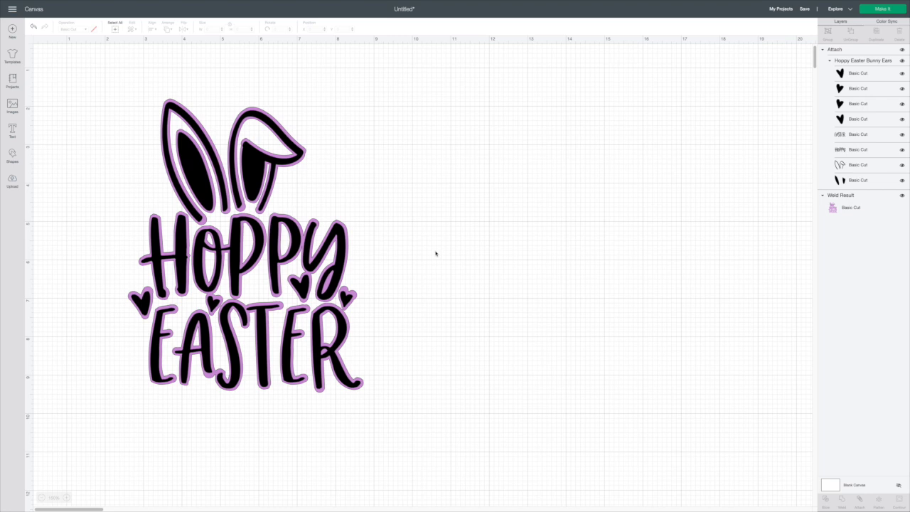
# - Preview the cutting mats for the black design and the purple outline, and return to the canvas
pyautogui.click(880, 9)
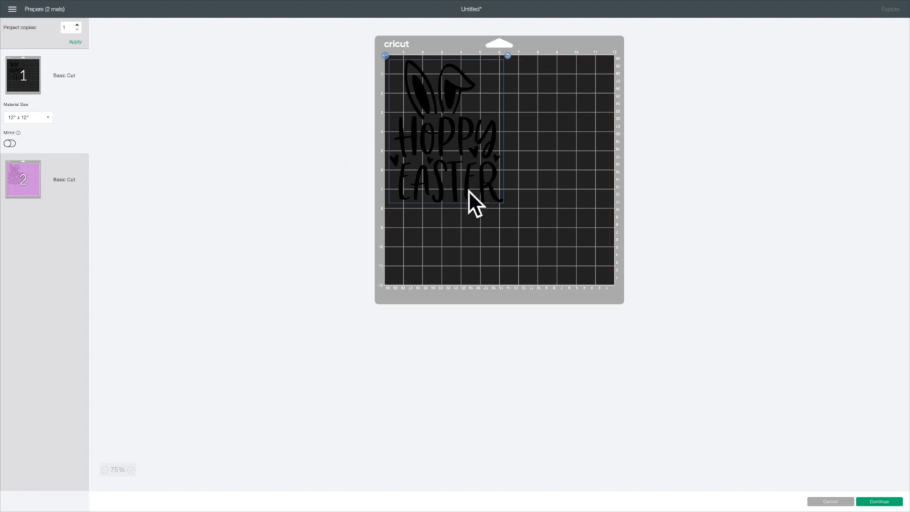
pyautogui.click(23, 179)
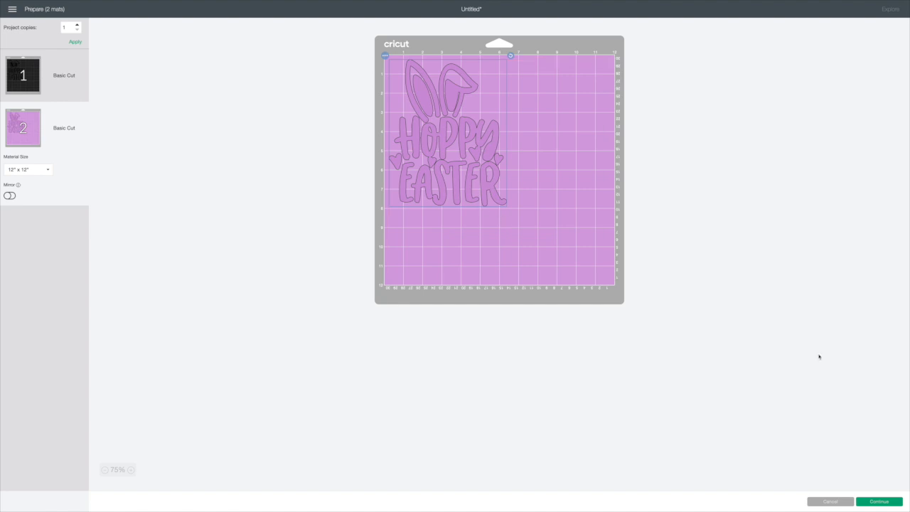
pyautogui.click(830, 502)
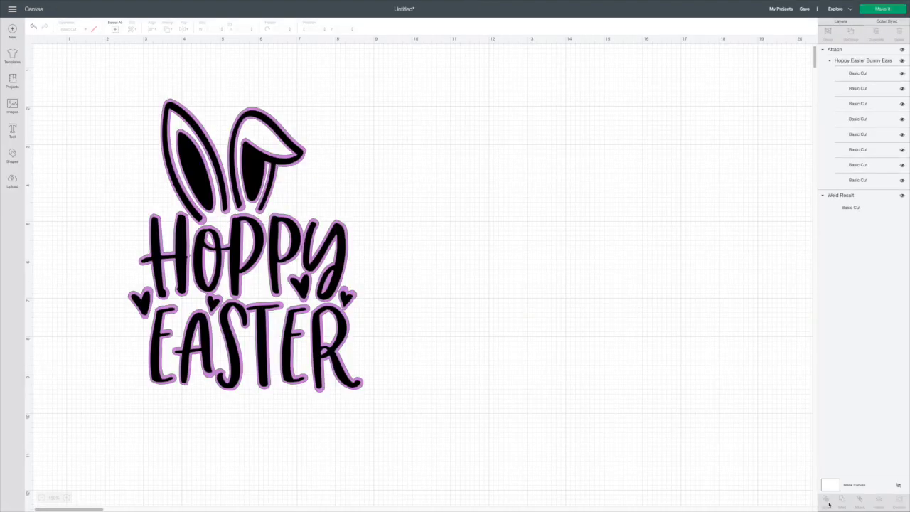